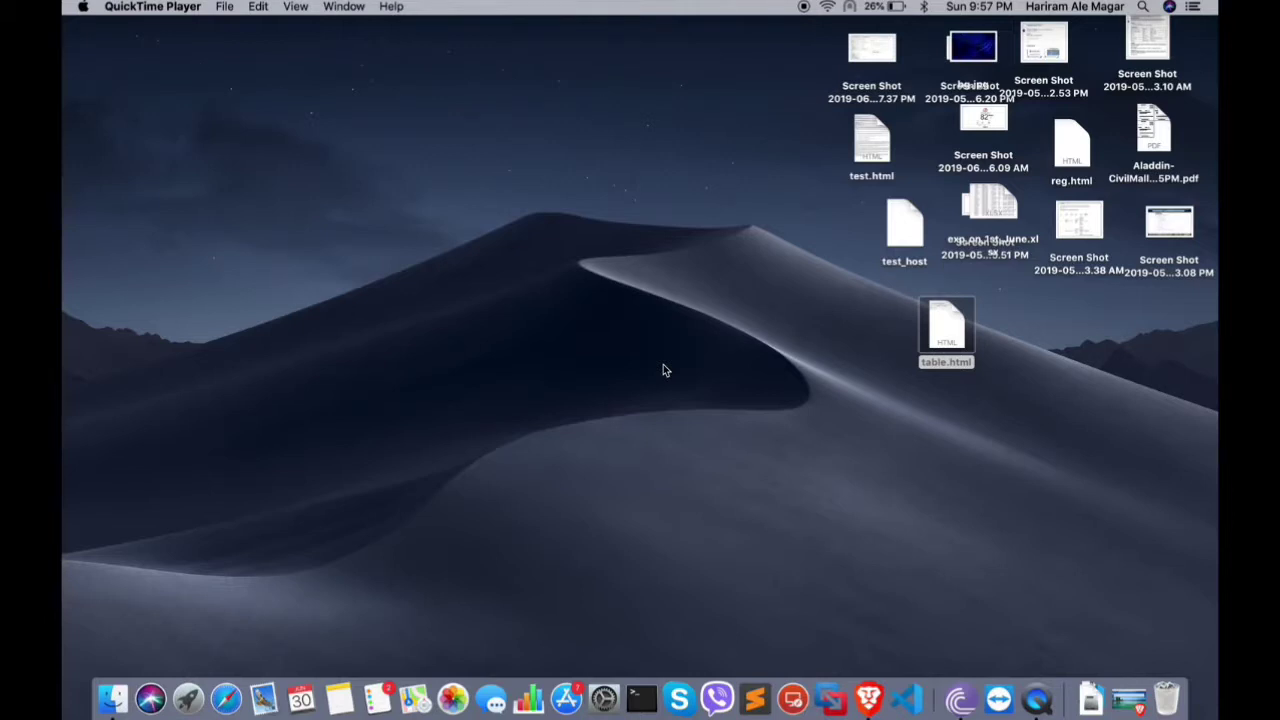
# Launch Brave from the Dock to show the two-message Gmail inbox, then start a new tab.
pyautogui.click(869, 700)
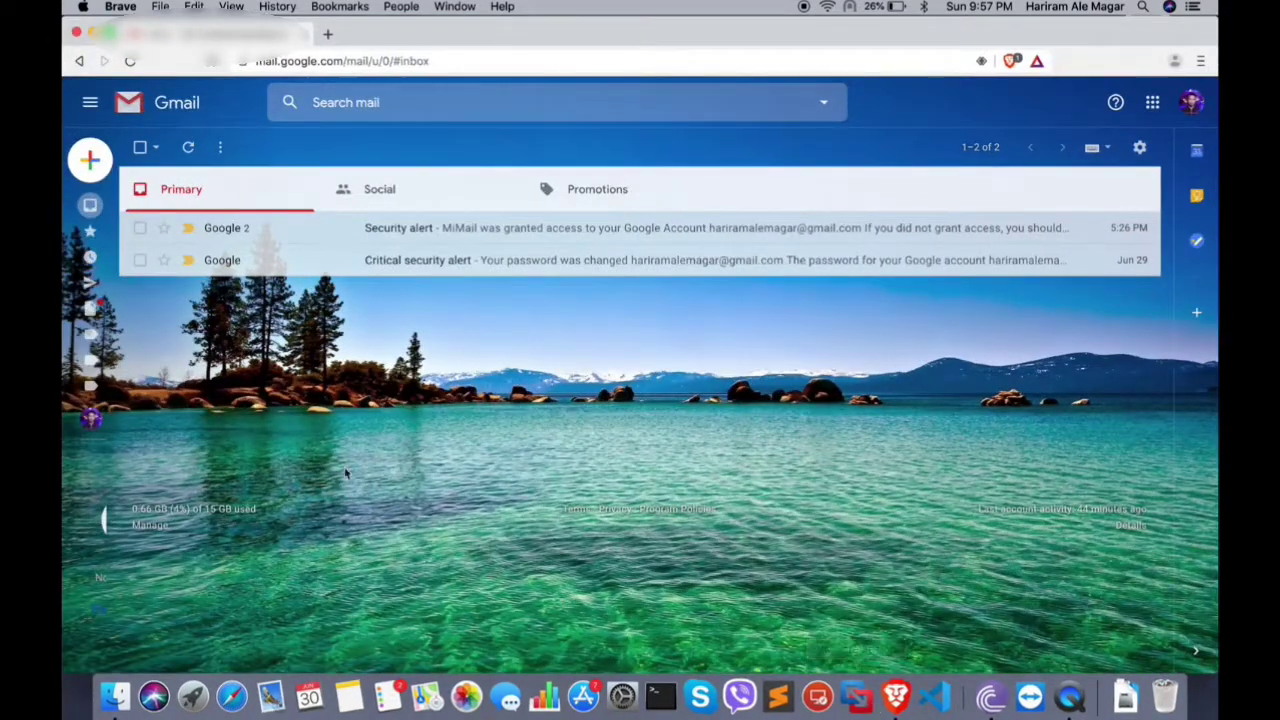
pyautogui.moveTo(104, 228)
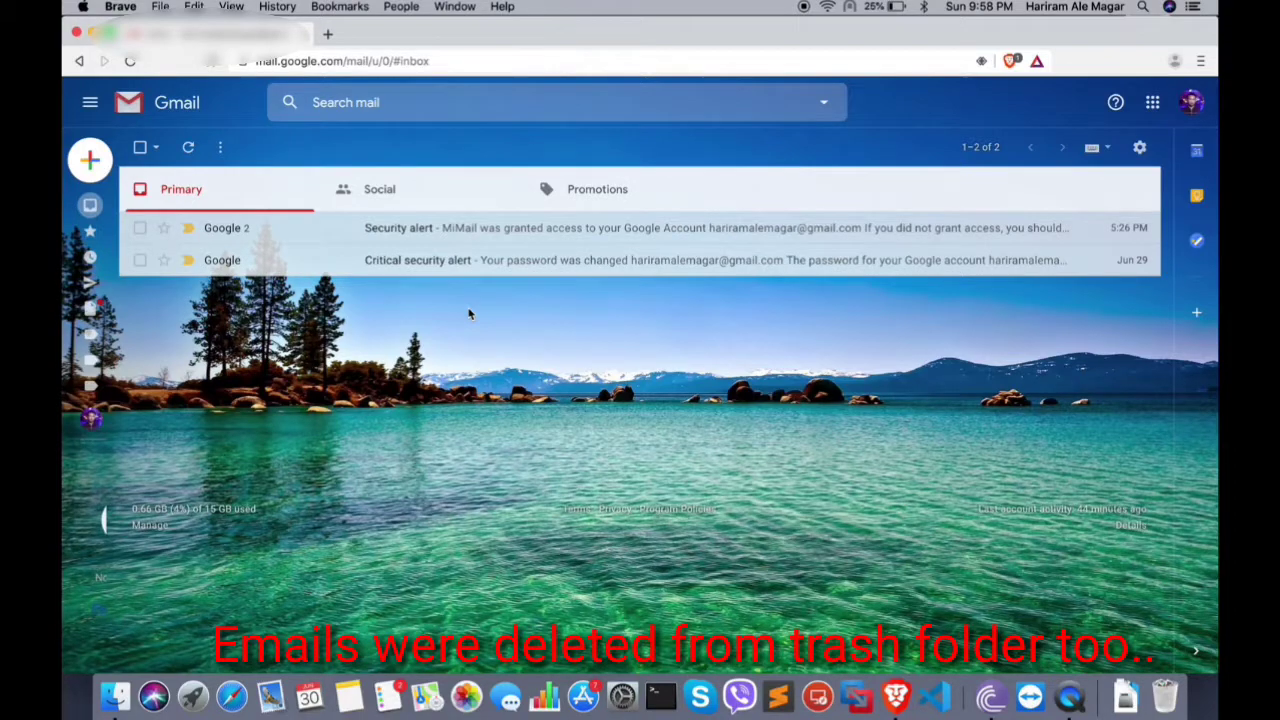
pyautogui.click(328, 34)
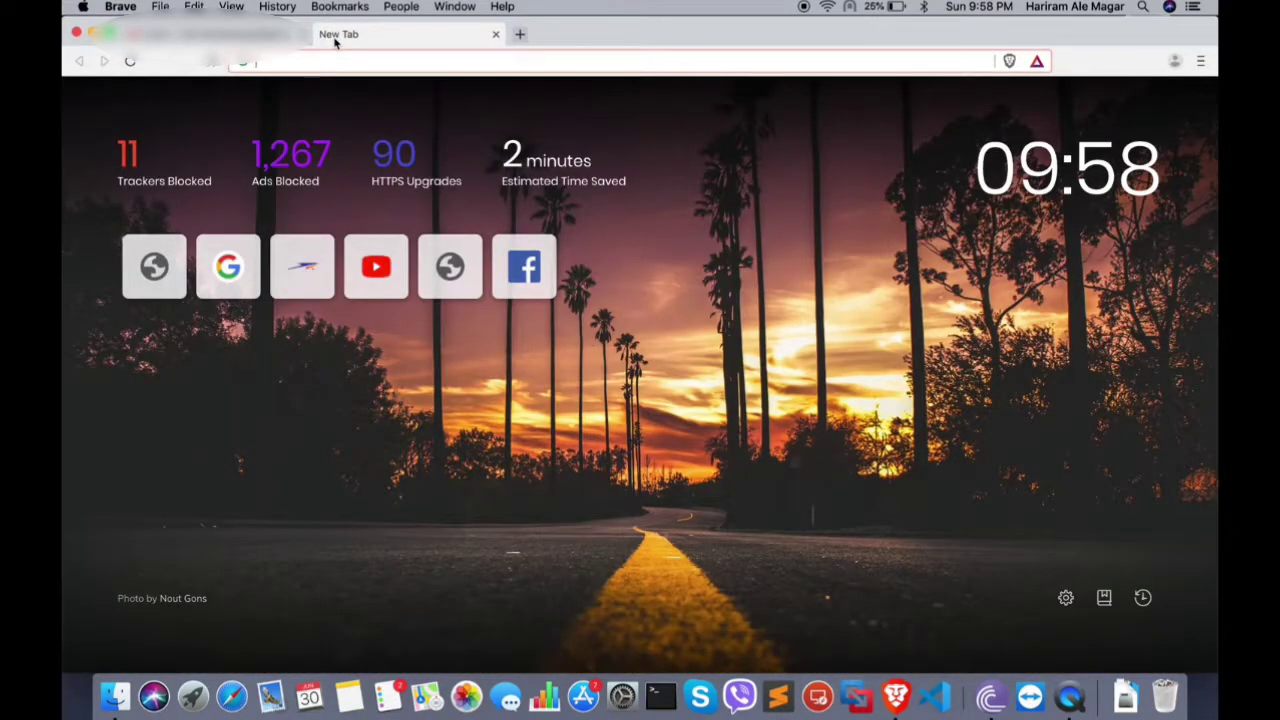
# Load the Gmail Help site at support.google.com/mail.
pyautogui.write('su')
pyautogui.press('Right')
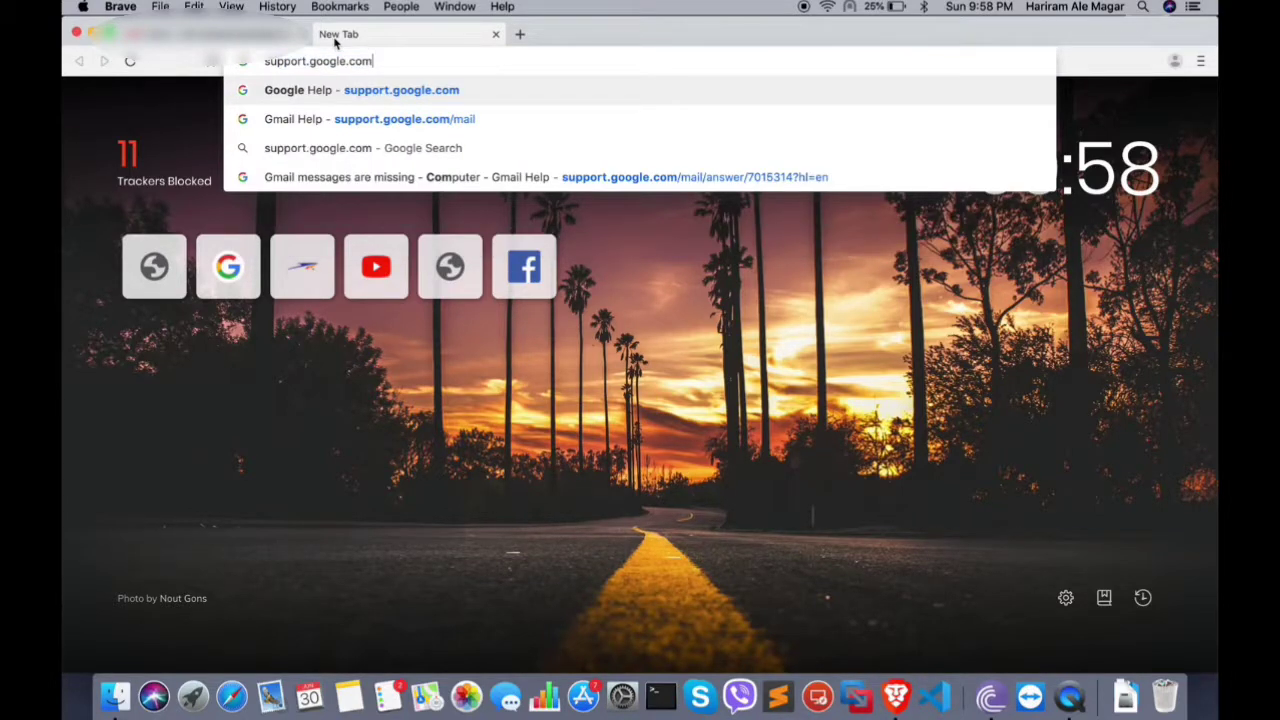
pyautogui.write('/mail')
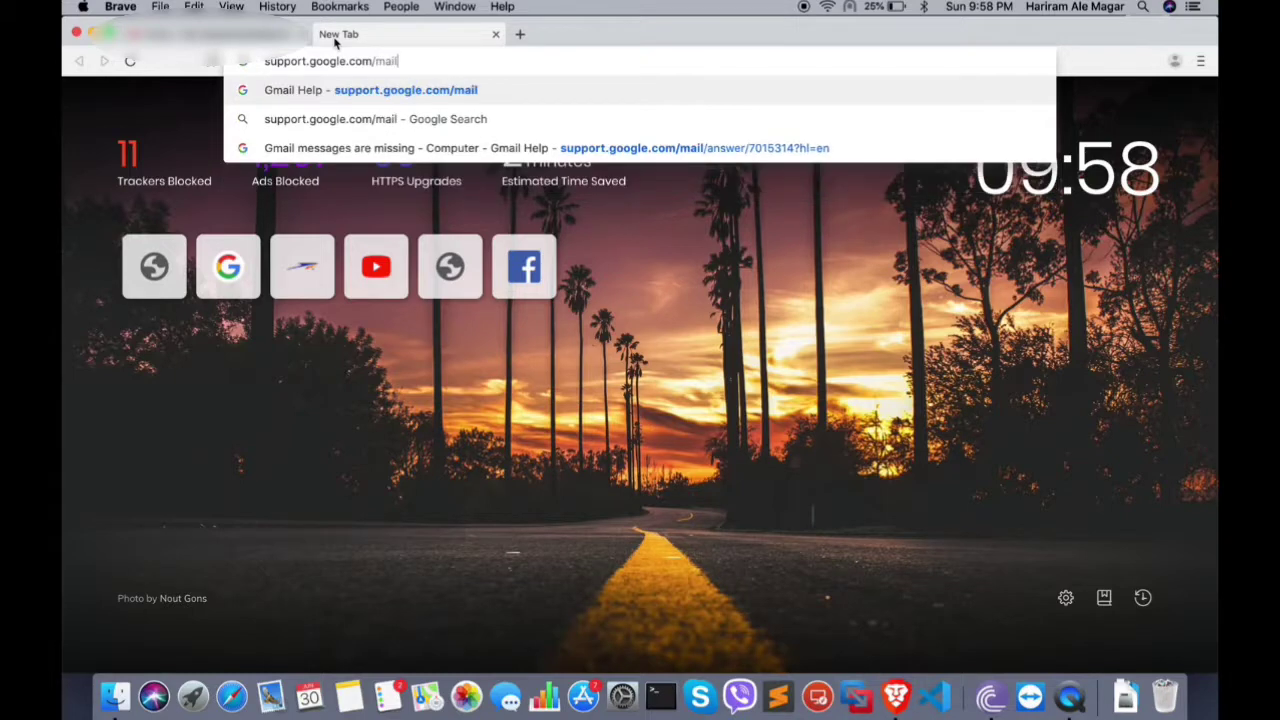
pyautogui.press('Return')
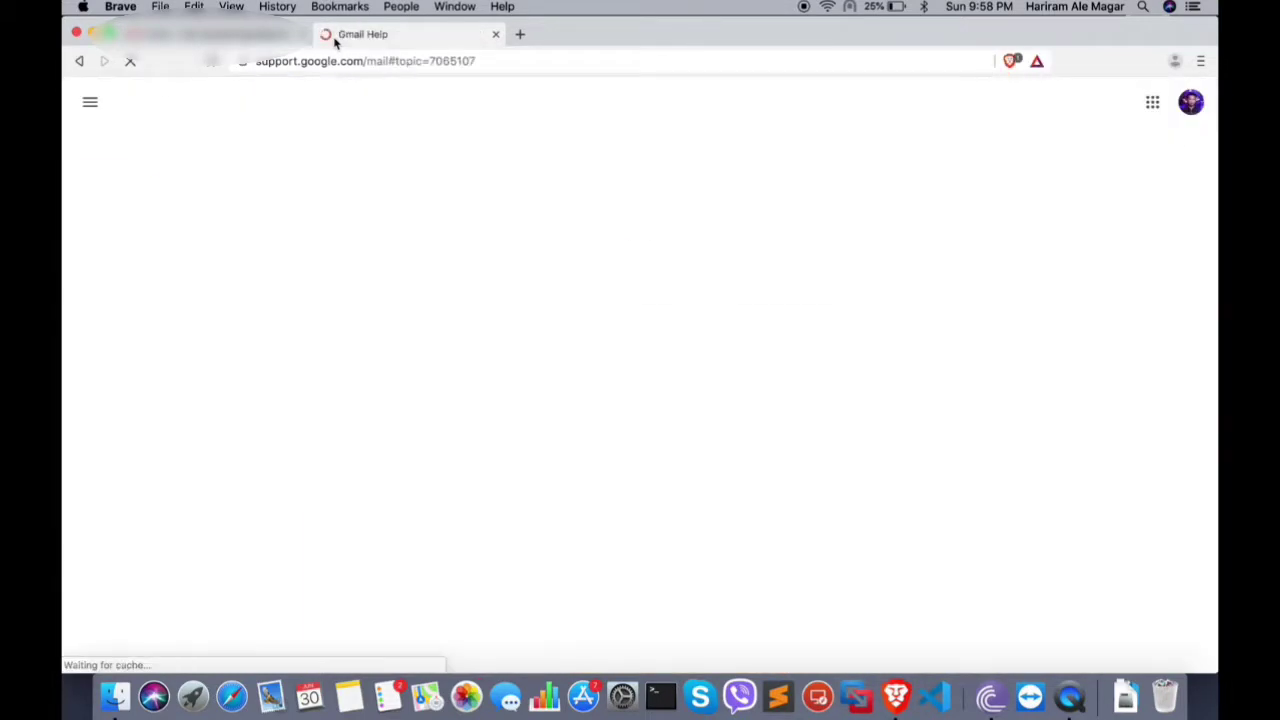
# Search Gmail Help for 'gmail messages' and open the Gmail messages are missing article.
pyautogui.click(580, 331)
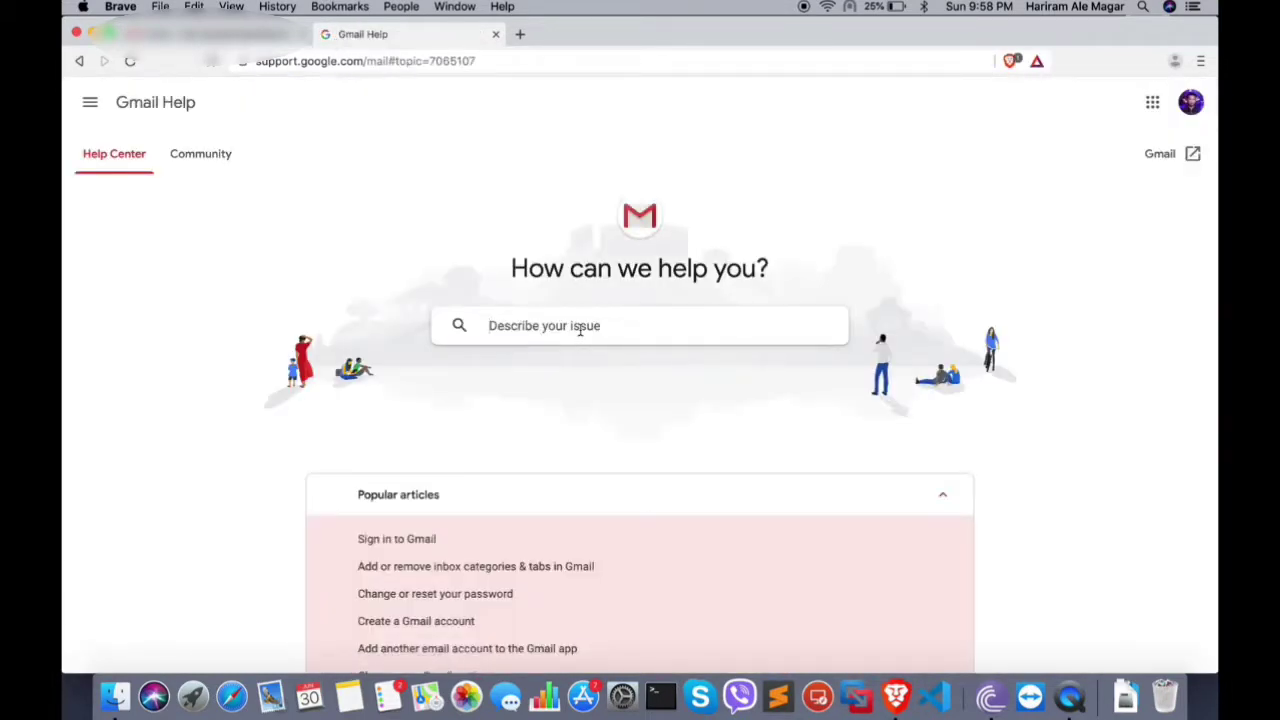
pyautogui.write('gm')
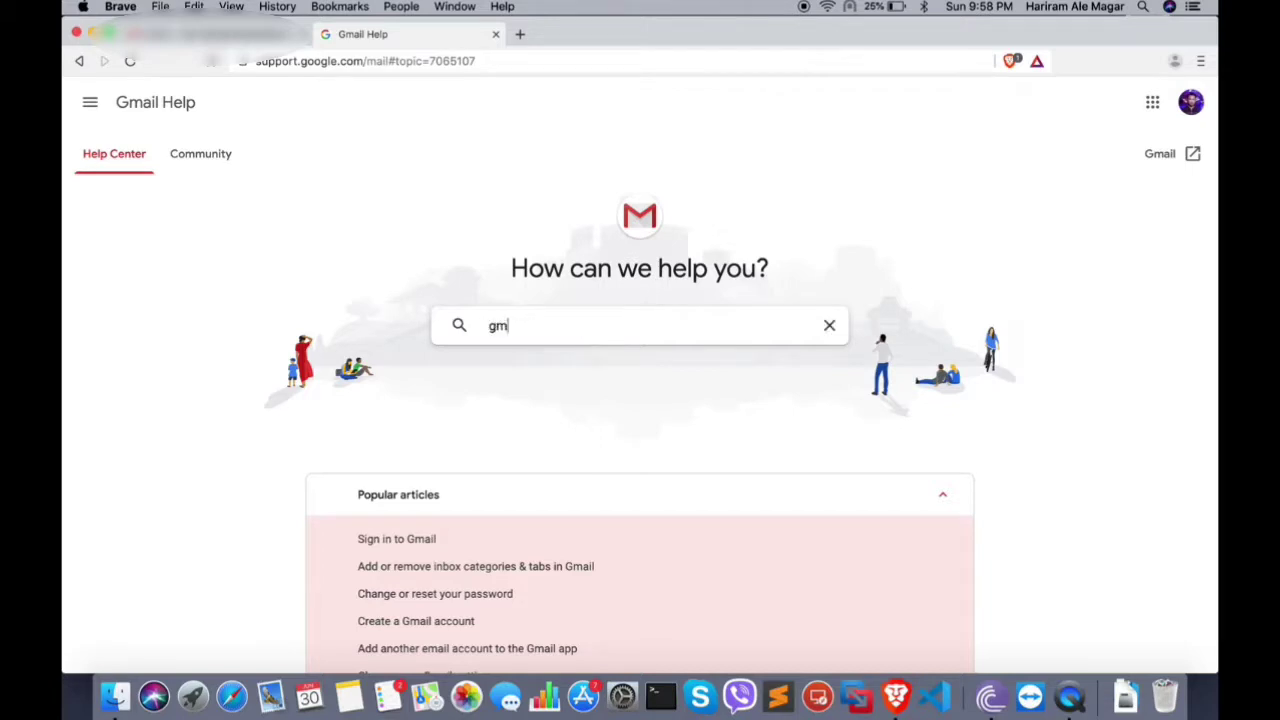
pyautogui.write('ail messa')
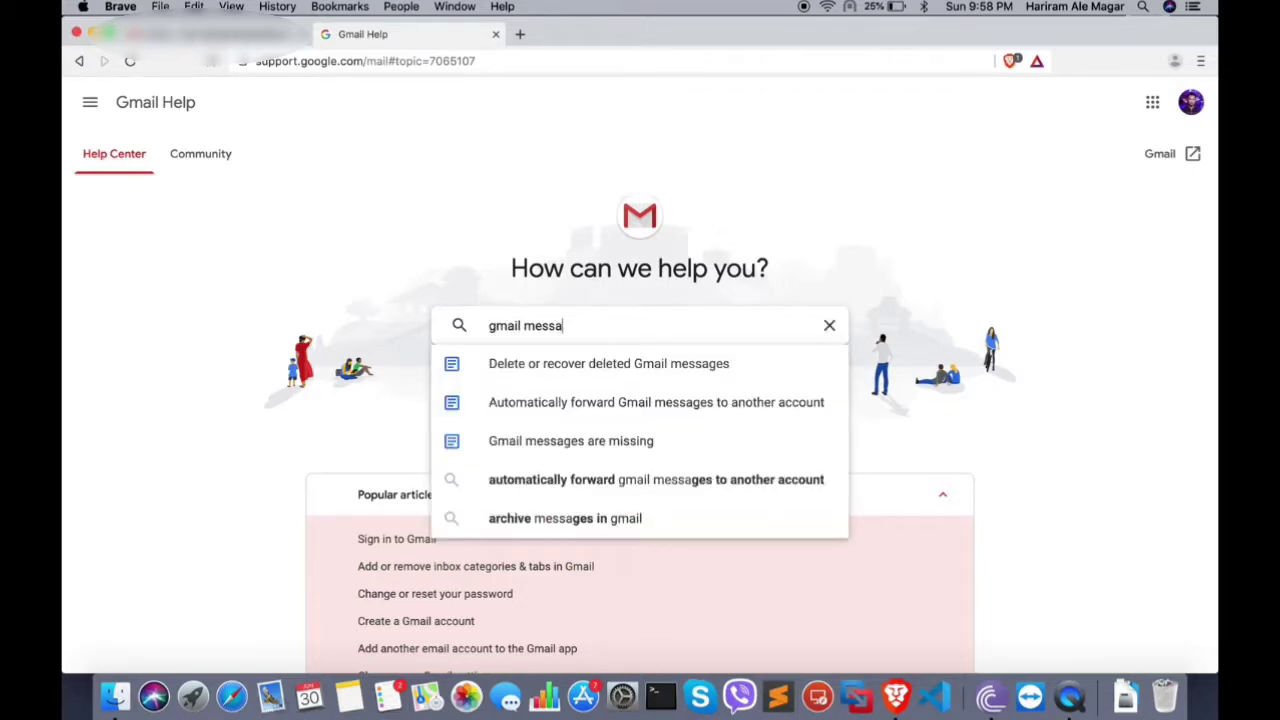
pyautogui.write('fega')
pyautogui.press('BackSpace')
pyautogui.press('BackSpace')
pyautogui.click(565, 447)
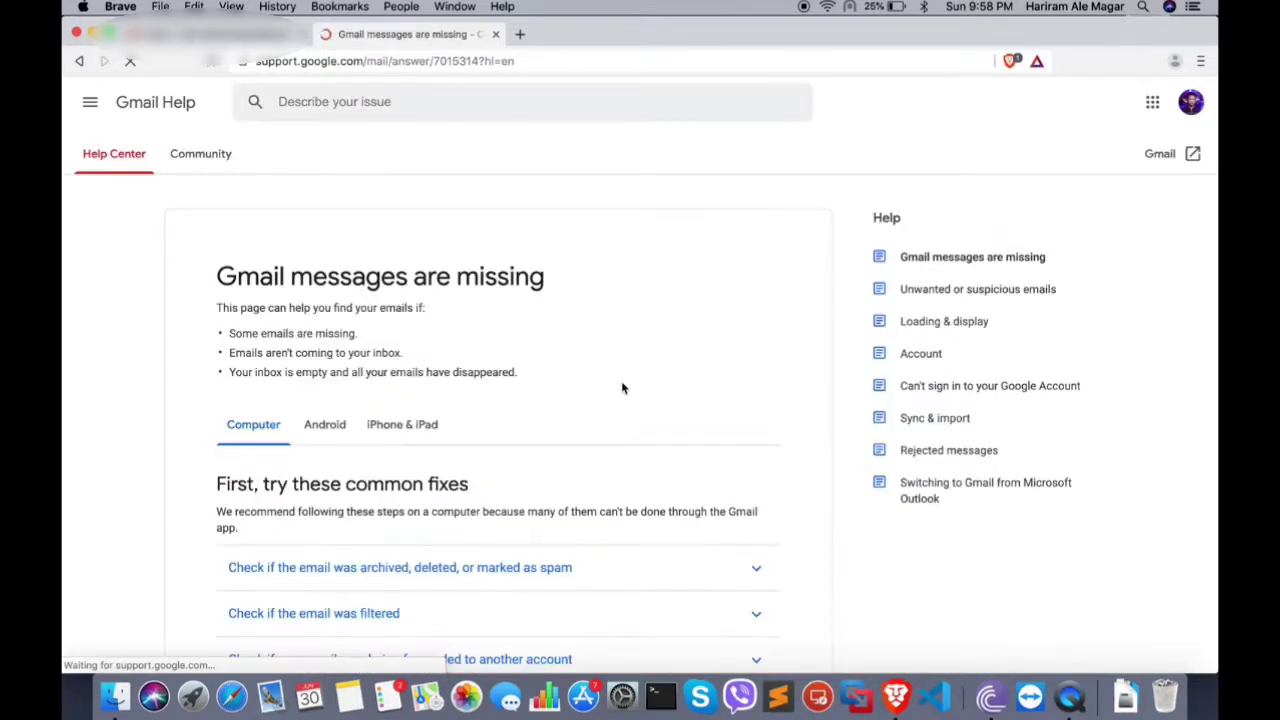
# Expand 'Most of my emails are missing' and open the report form's contact email field.
pyautogui.scroll(-5, 483, 447)
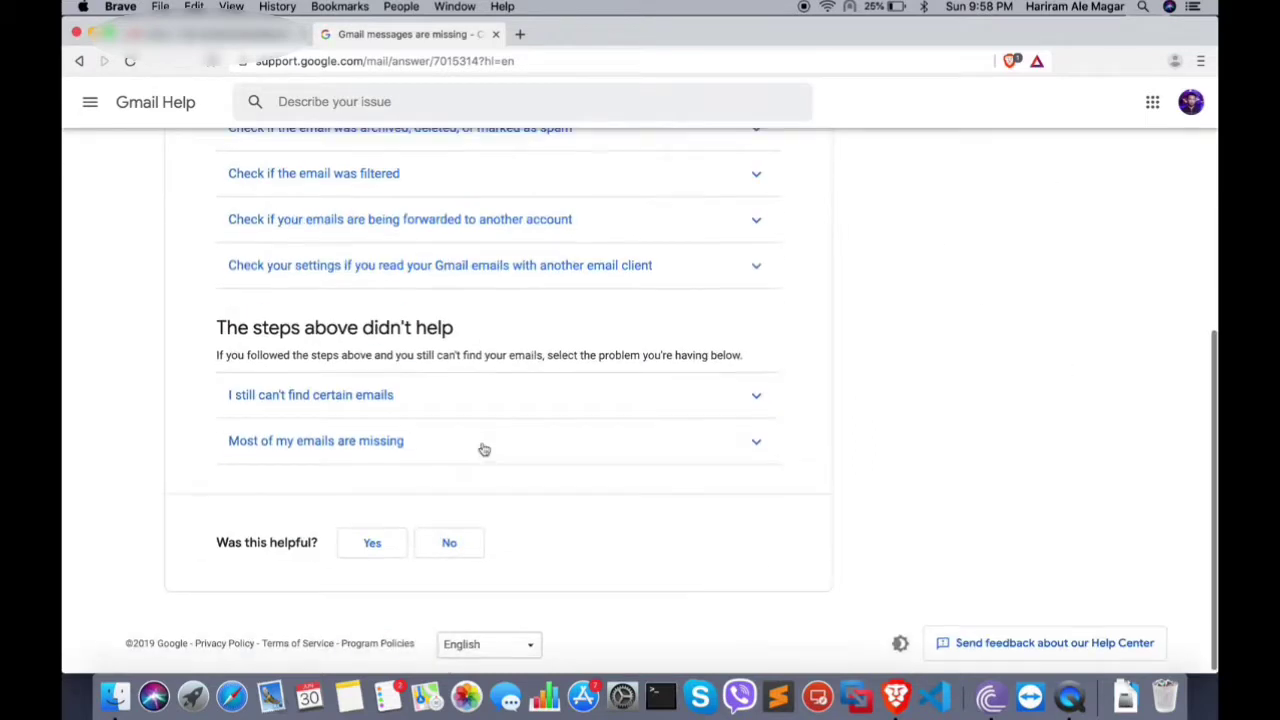
pyautogui.click(407, 453)
pyautogui.scroll(-2, 402, 447)
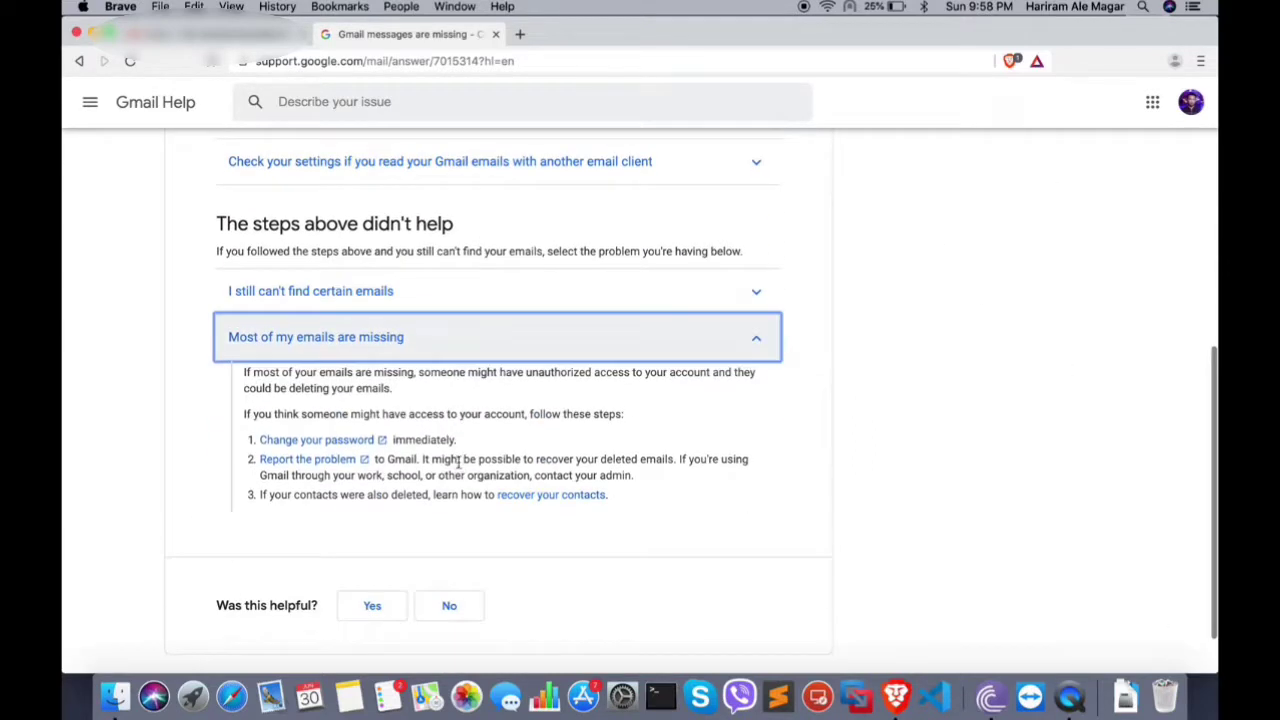
pyautogui.click(345, 460)
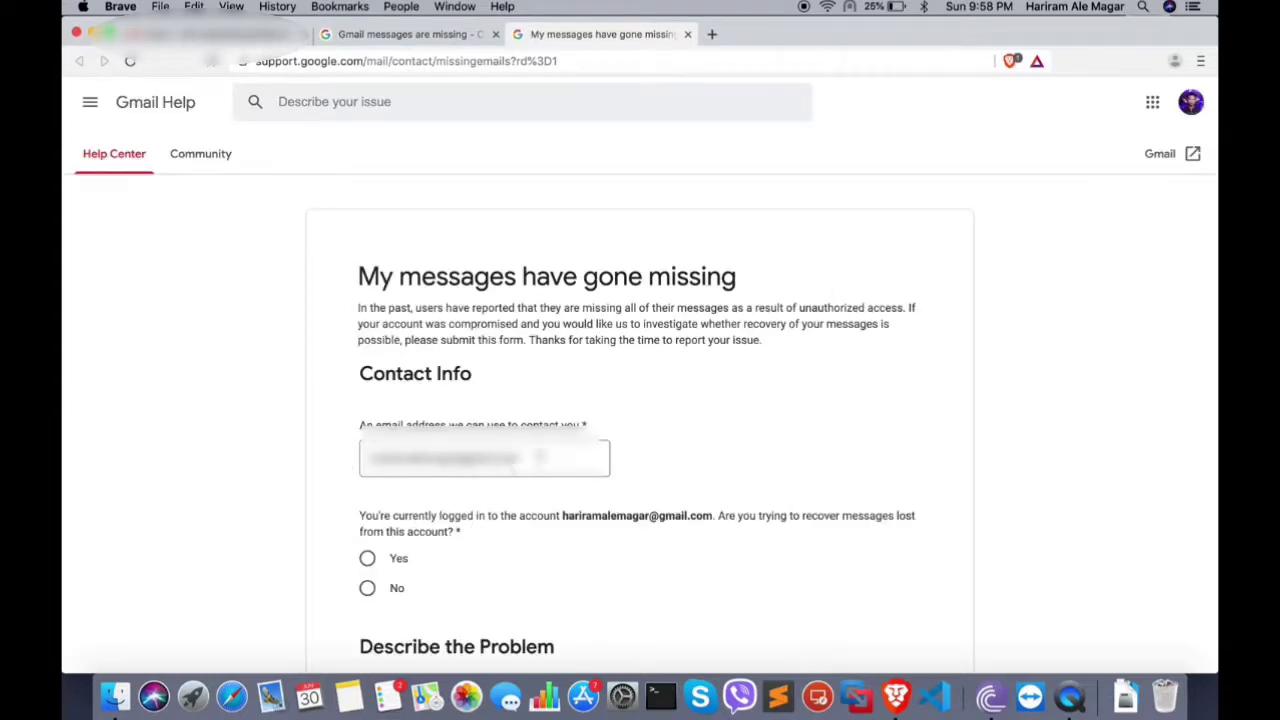
pyautogui.click(541, 457)
# Answer Yes for this account and set the date noticed to 6/29/2019.
pyautogui.scroll(-3, 541, 457)
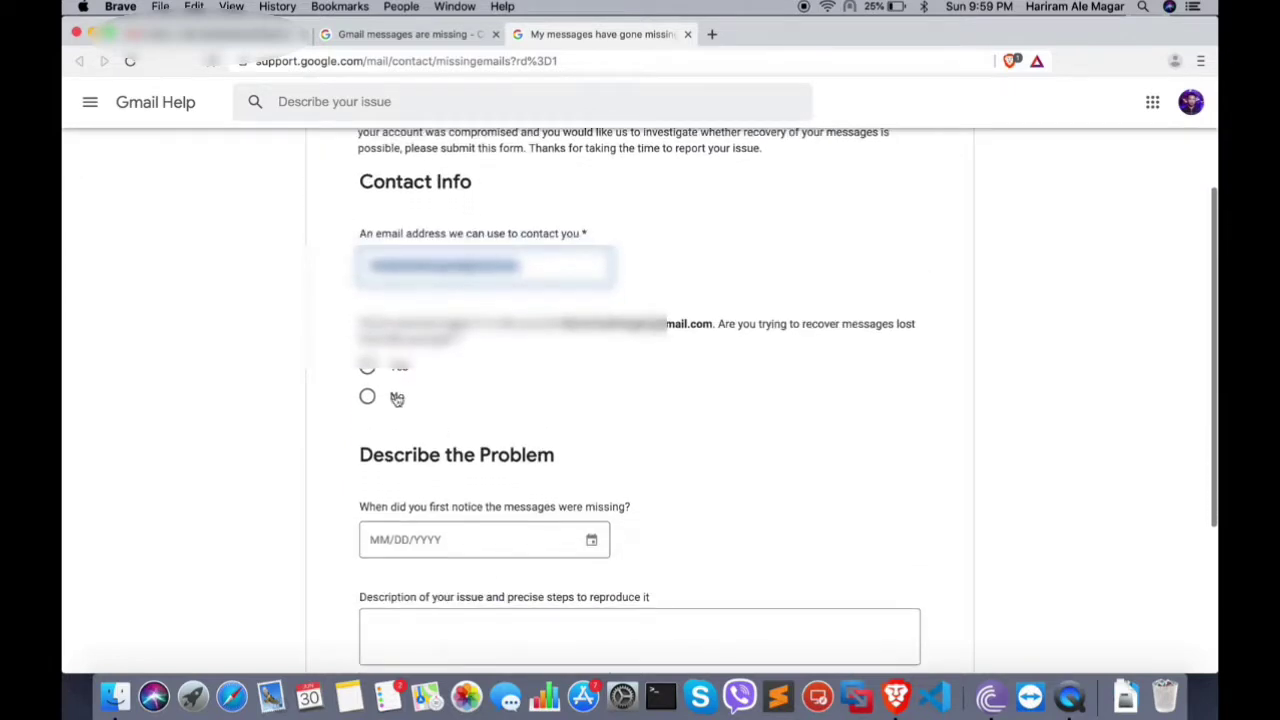
pyautogui.click(372, 368)
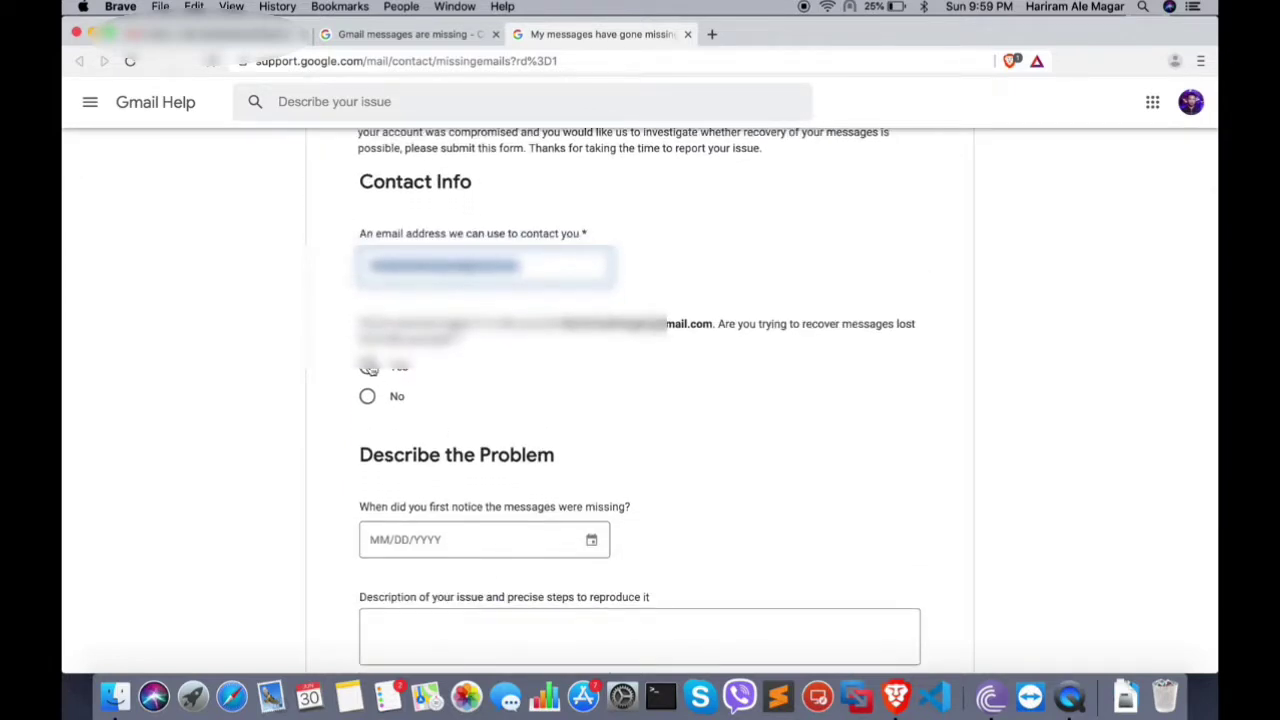
pyautogui.click(591, 540)
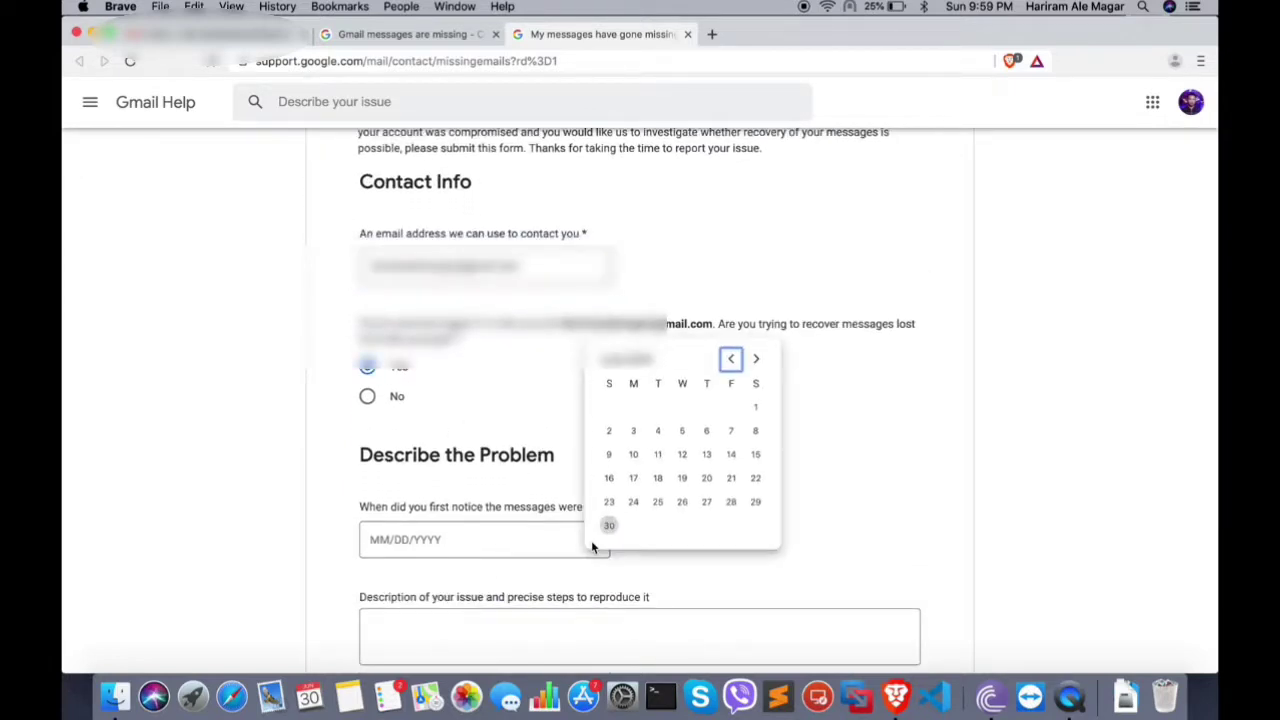
pyautogui.click(760, 504)
# Submit the missing-emails report and return to the two-message Gmail inbox tab.
pyautogui.scroll(-4, 678, 483)
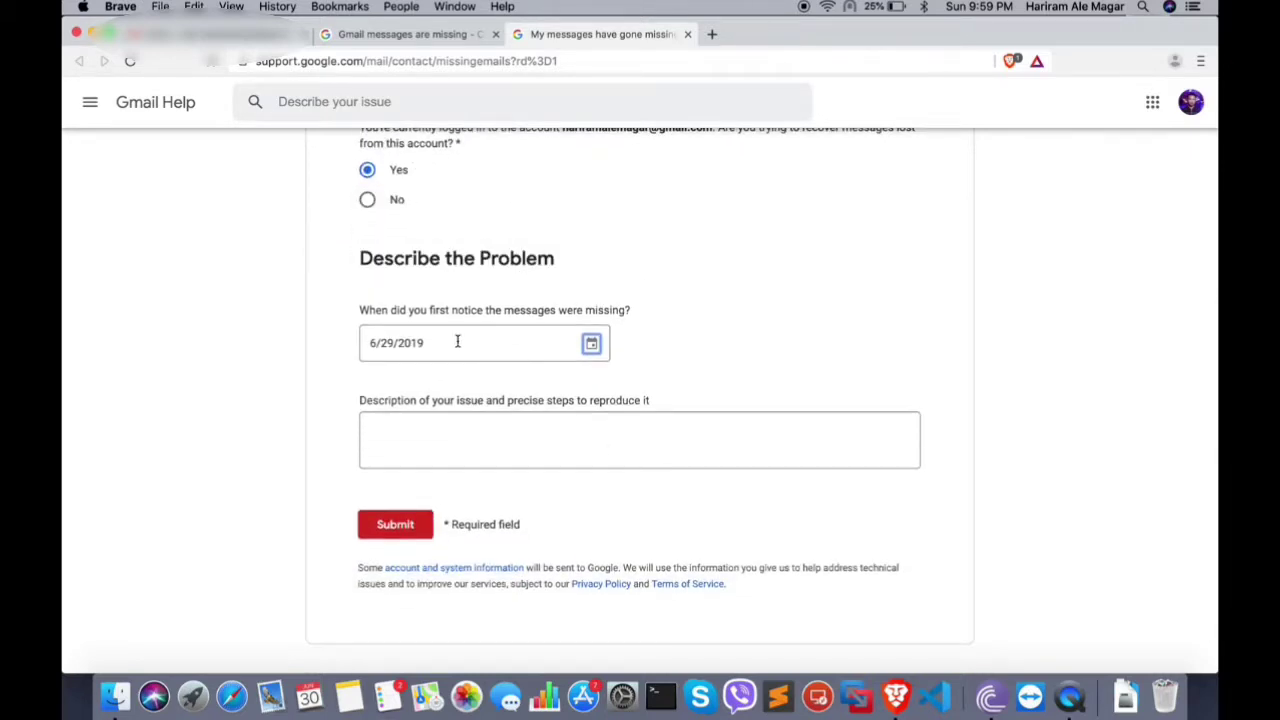
pyautogui.click(406, 343)
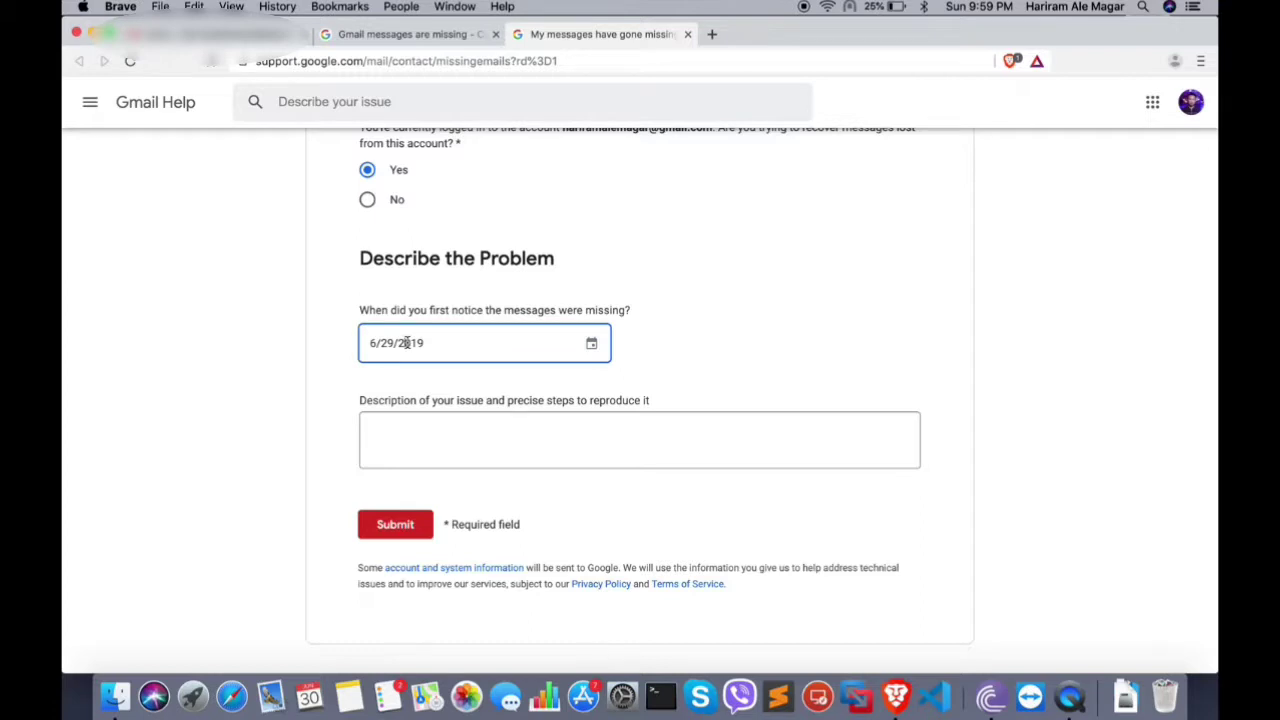
pyautogui.click(402, 524)
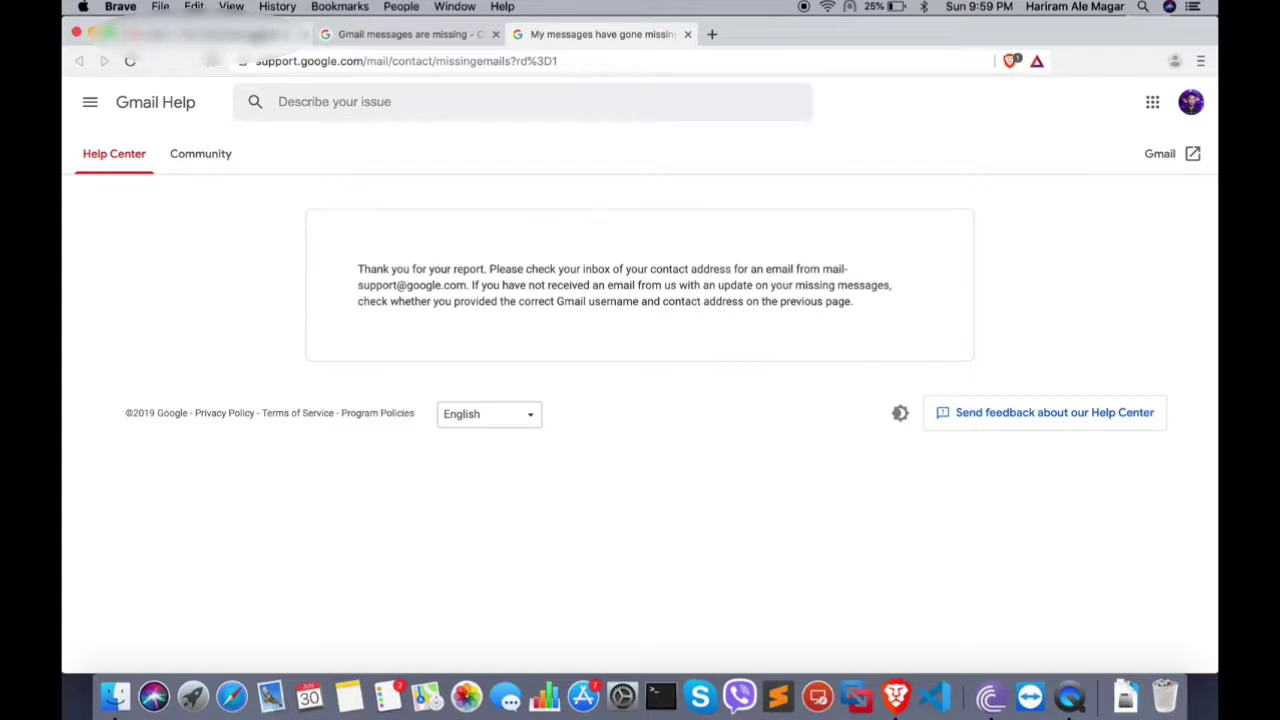
pyautogui.click(262, 36)
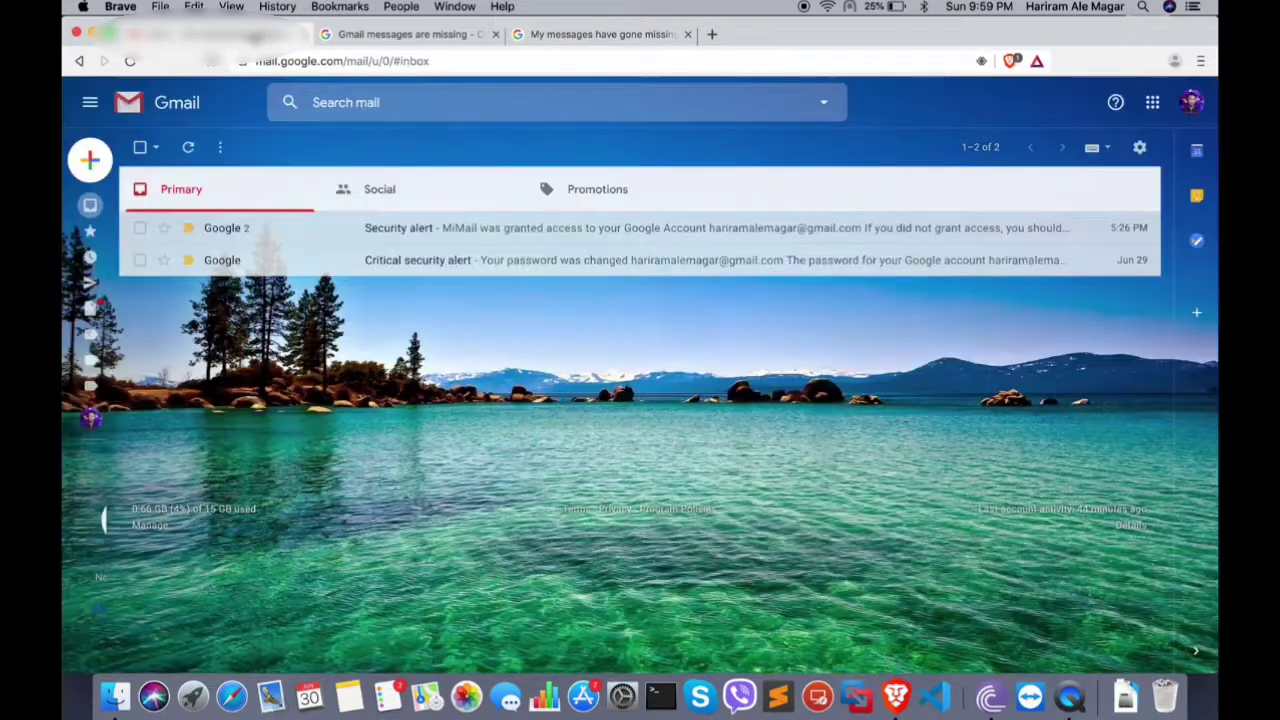
# Refresh the inbox repeatedly until 12 messages appear.
pyautogui.click(187, 147)
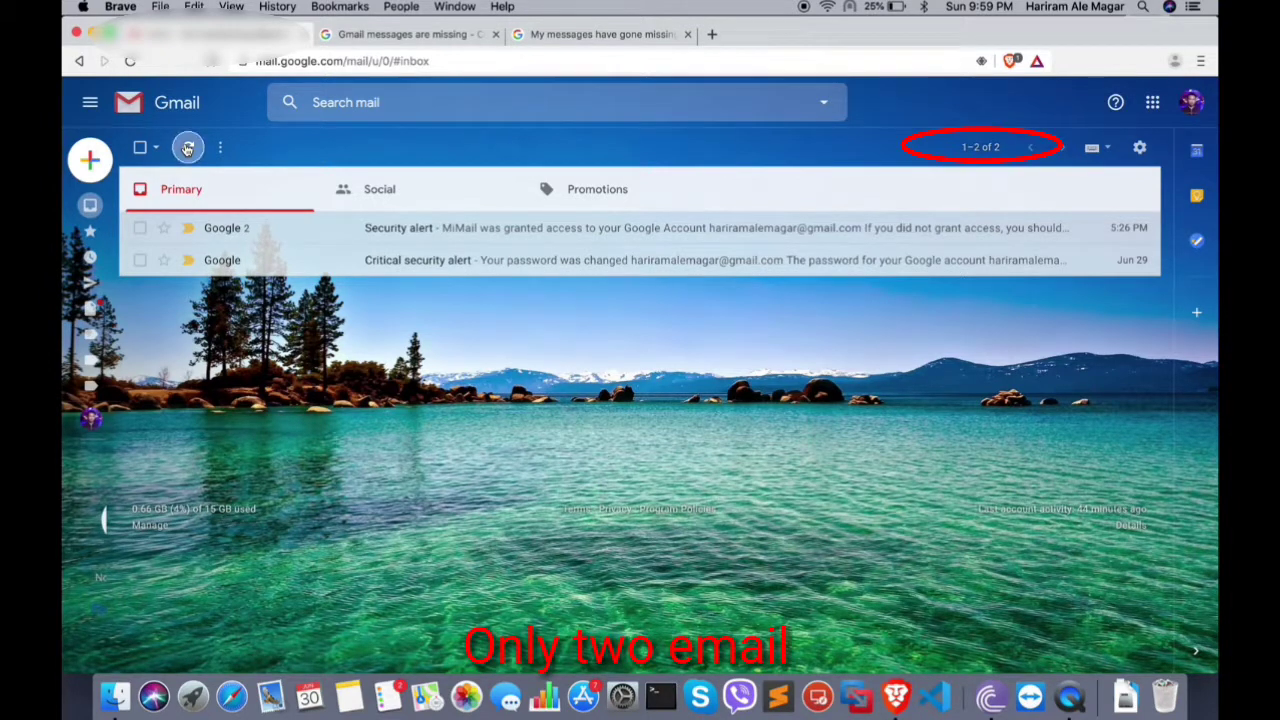
pyautogui.click(187, 147)
pyautogui.click(187, 148)
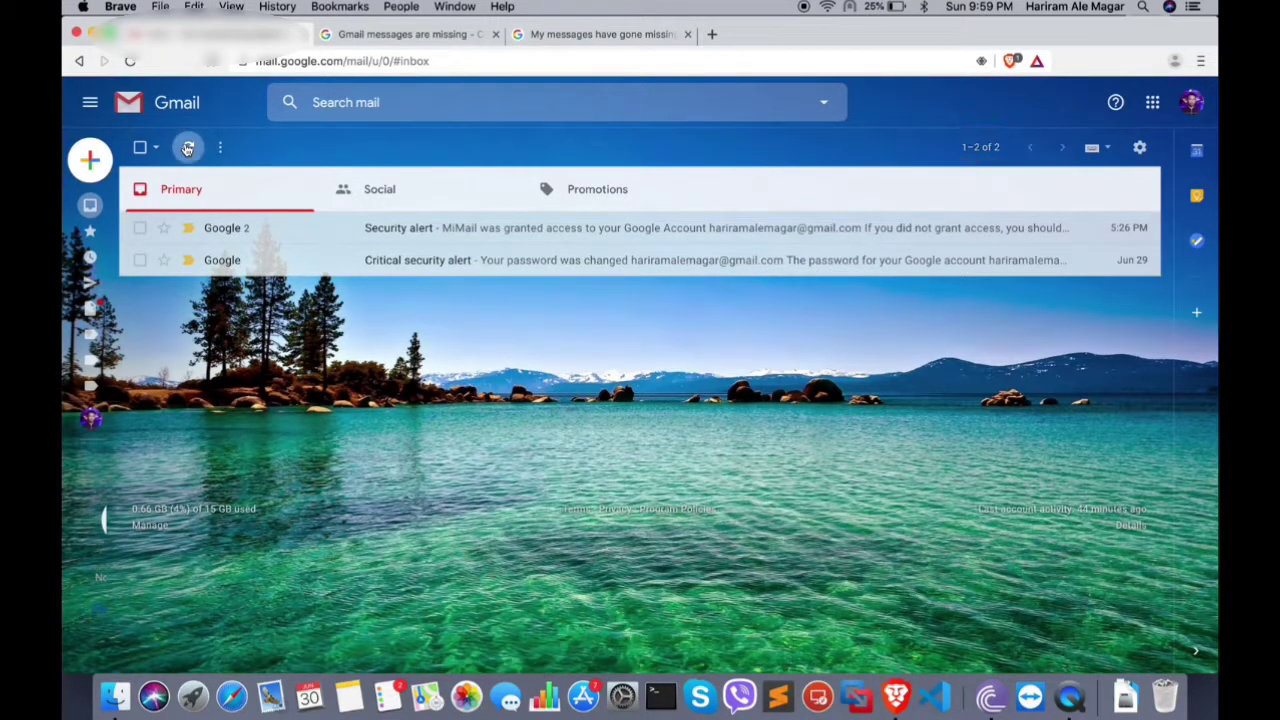
pyautogui.click(187, 147)
pyautogui.click(187, 147)
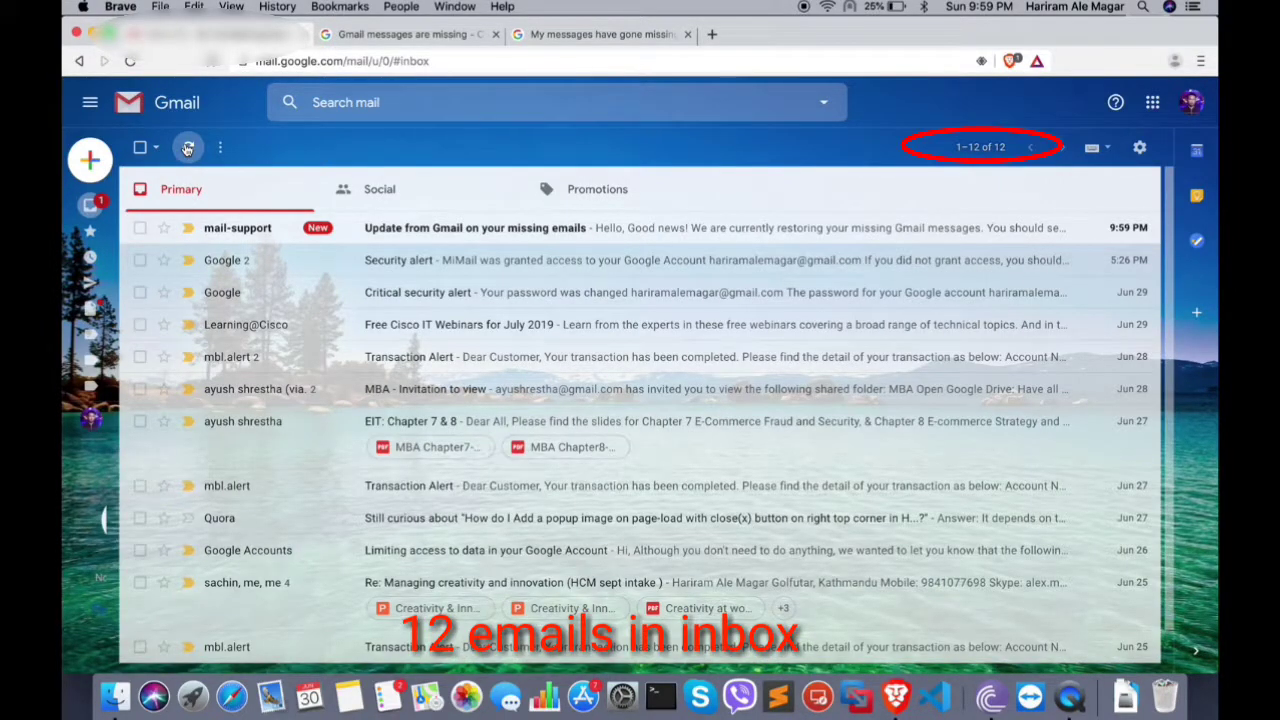
# Read Gmail's missing-emails update, then refresh to load all 567 messages and view ordering choices.
pyautogui.click(266, 229)
pyautogui.click(140, 147)
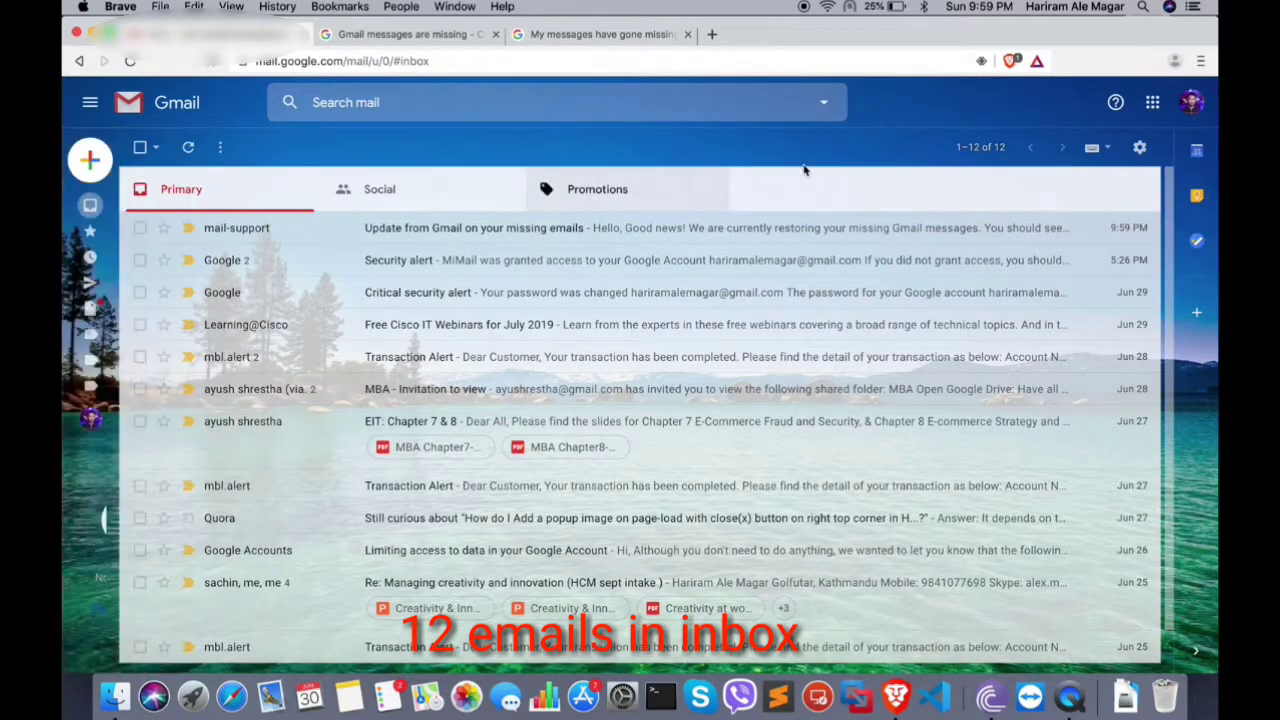
pyautogui.click(1003, 155)
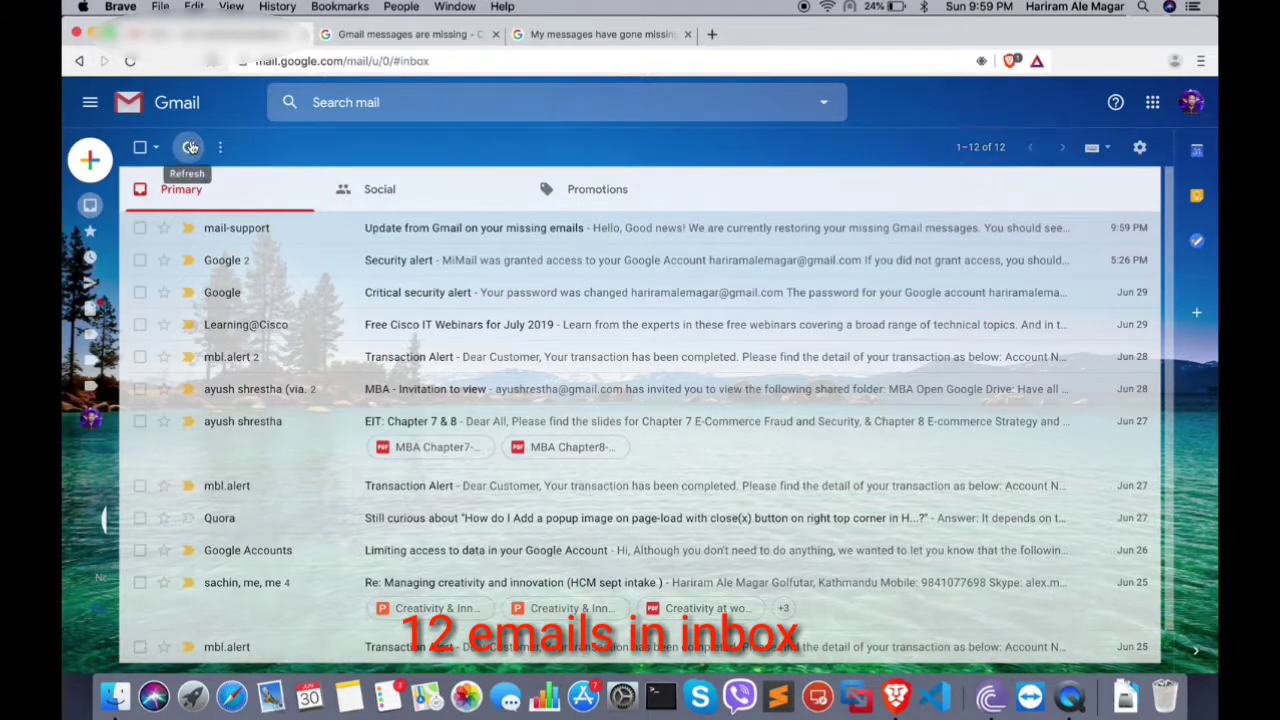
pyautogui.click(190, 147)
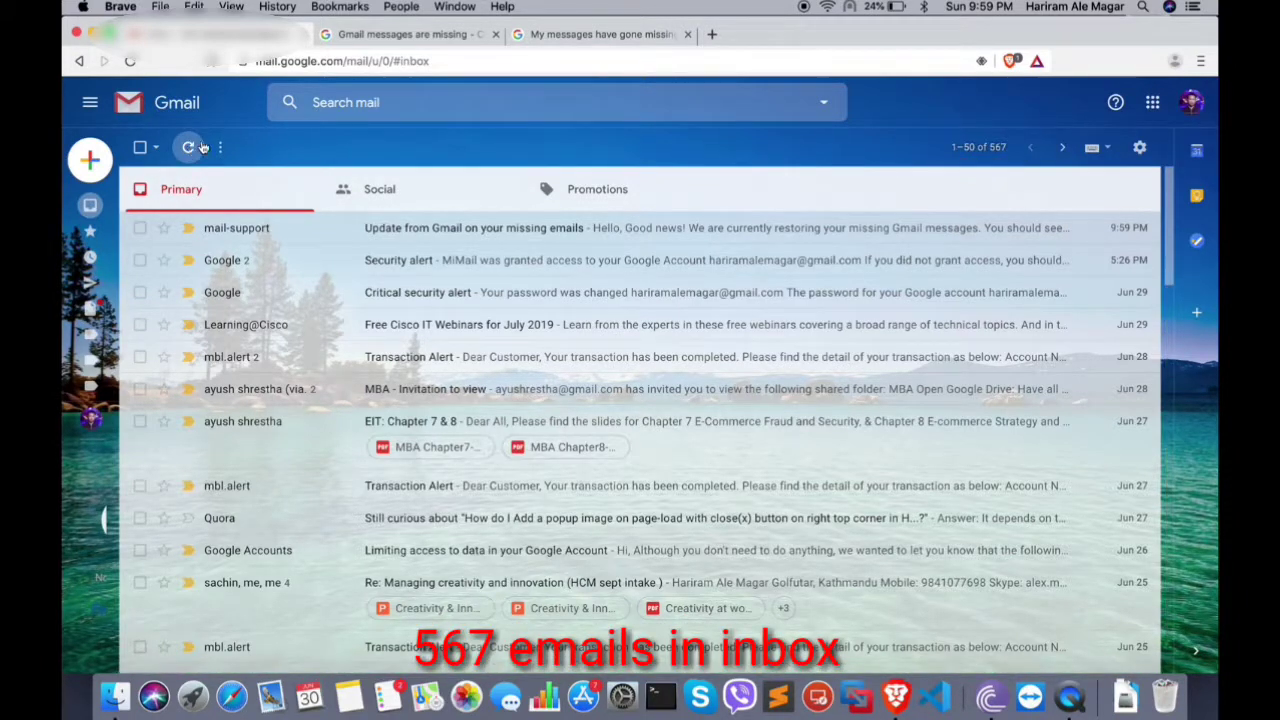
pyautogui.click(1003, 150)
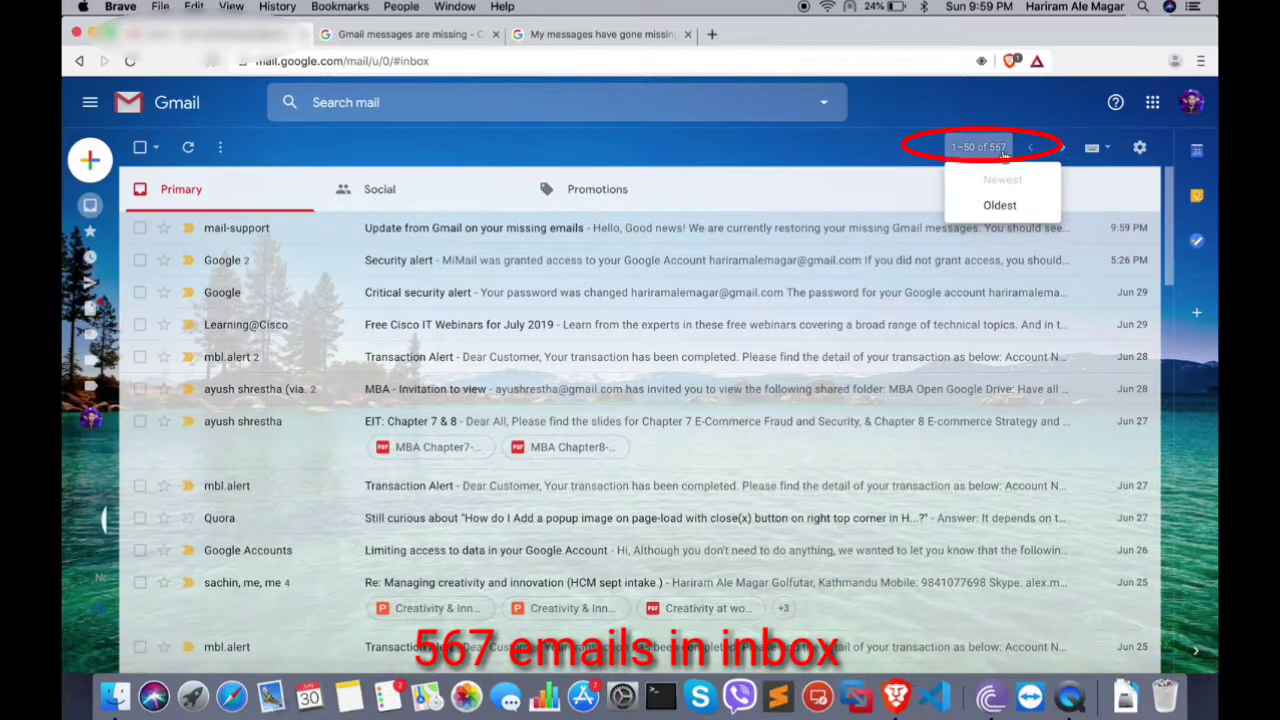
# Reload the inbox several times and scroll the Inbox list to check the 1–50 of 567 count.
pyautogui.click(186, 150)
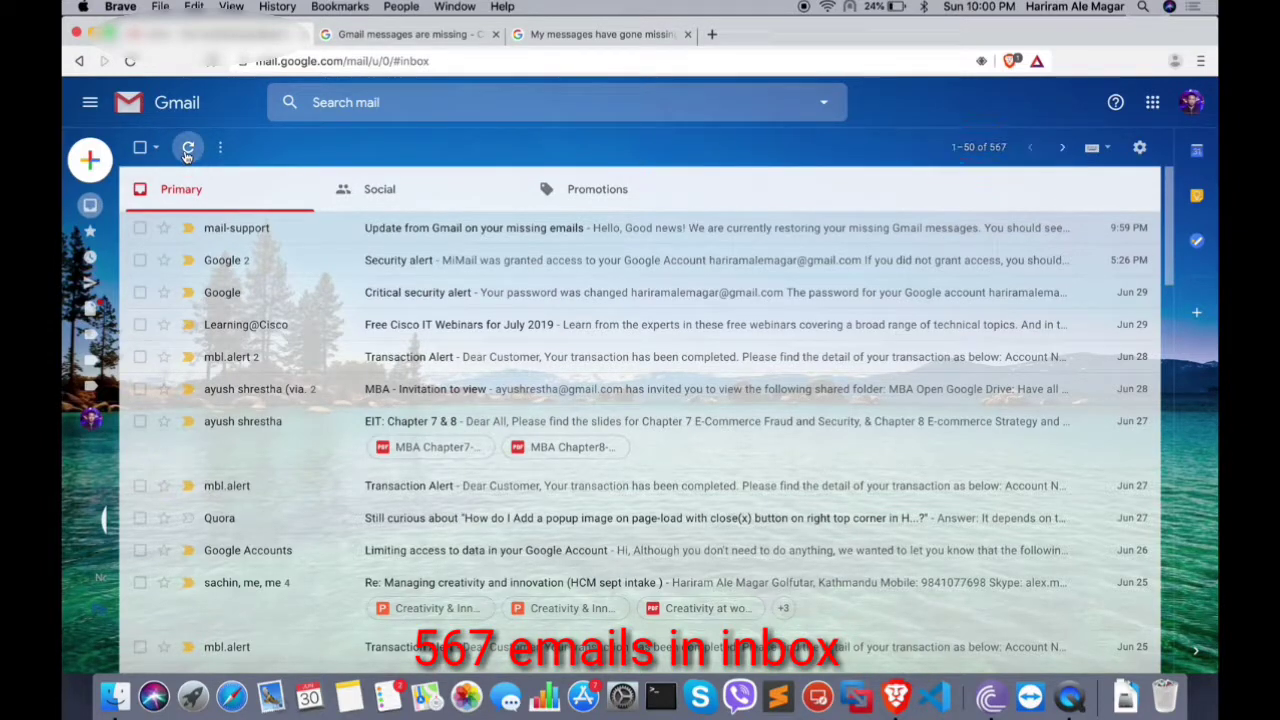
pyautogui.click(186, 150)
pyautogui.click(186, 150)
pyautogui.click(186, 150)
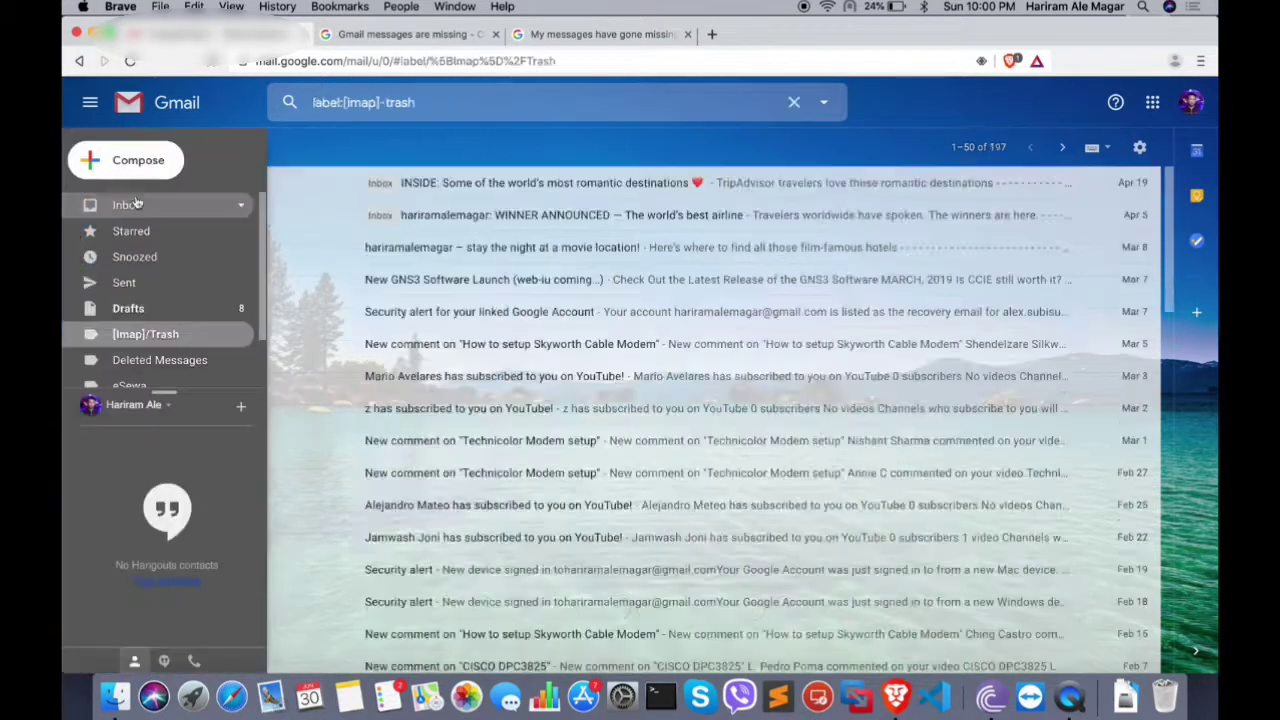
pyautogui.click(137, 204)
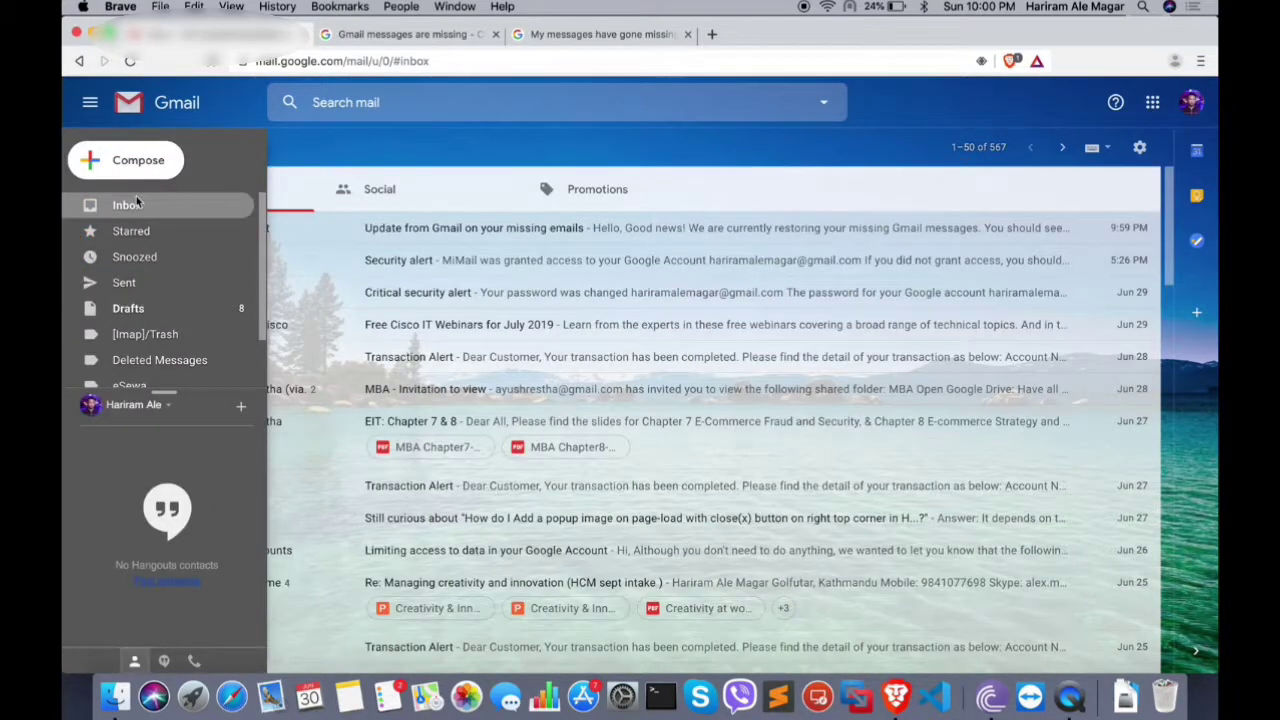
pyautogui.scroll(-10, 522, 410)
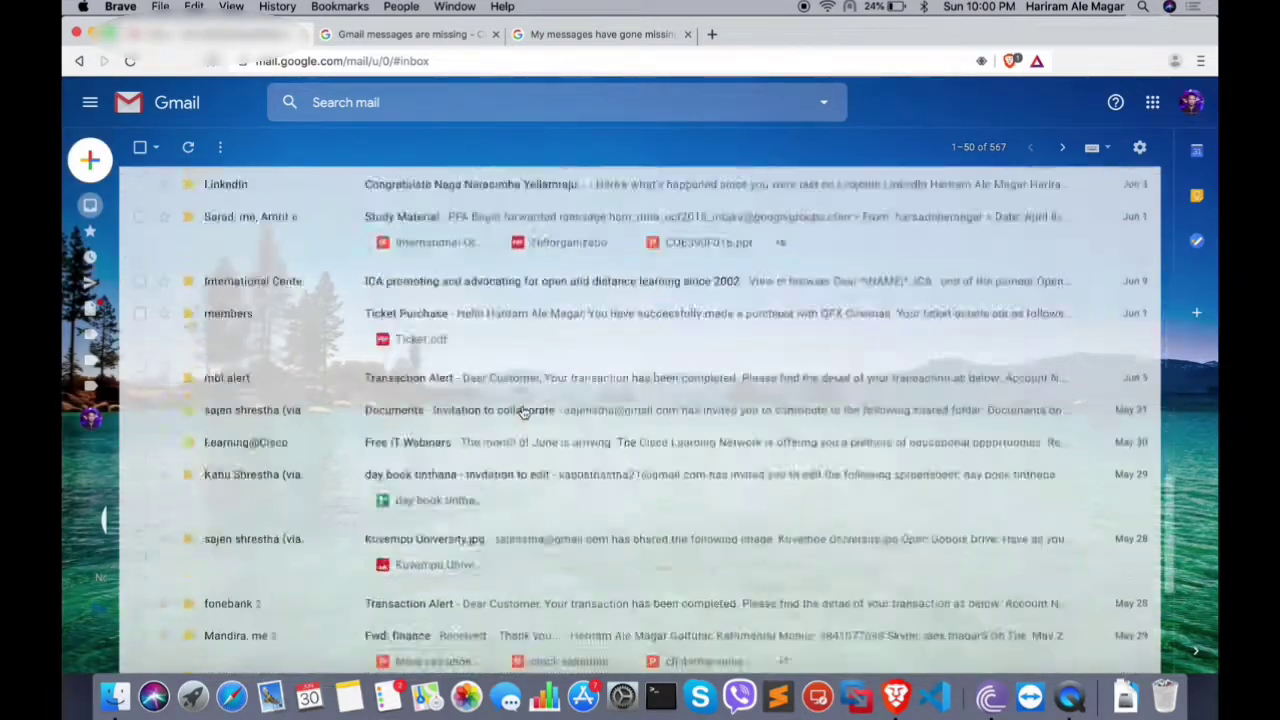
pyautogui.scroll(-3, 522, 410)
pyautogui.scroll(15, 522, 410)
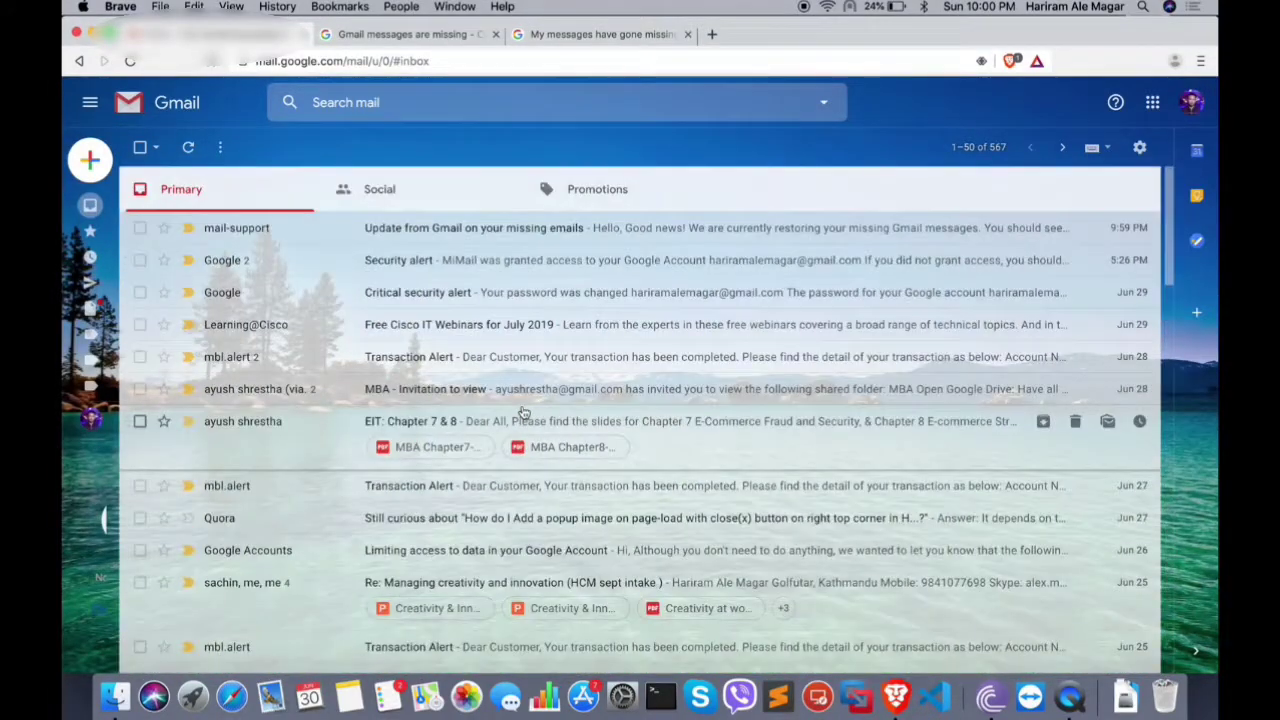
# Reload the inbox again, scroll through it, and view the Social category with 10 emails.
pyautogui.click(188, 149)
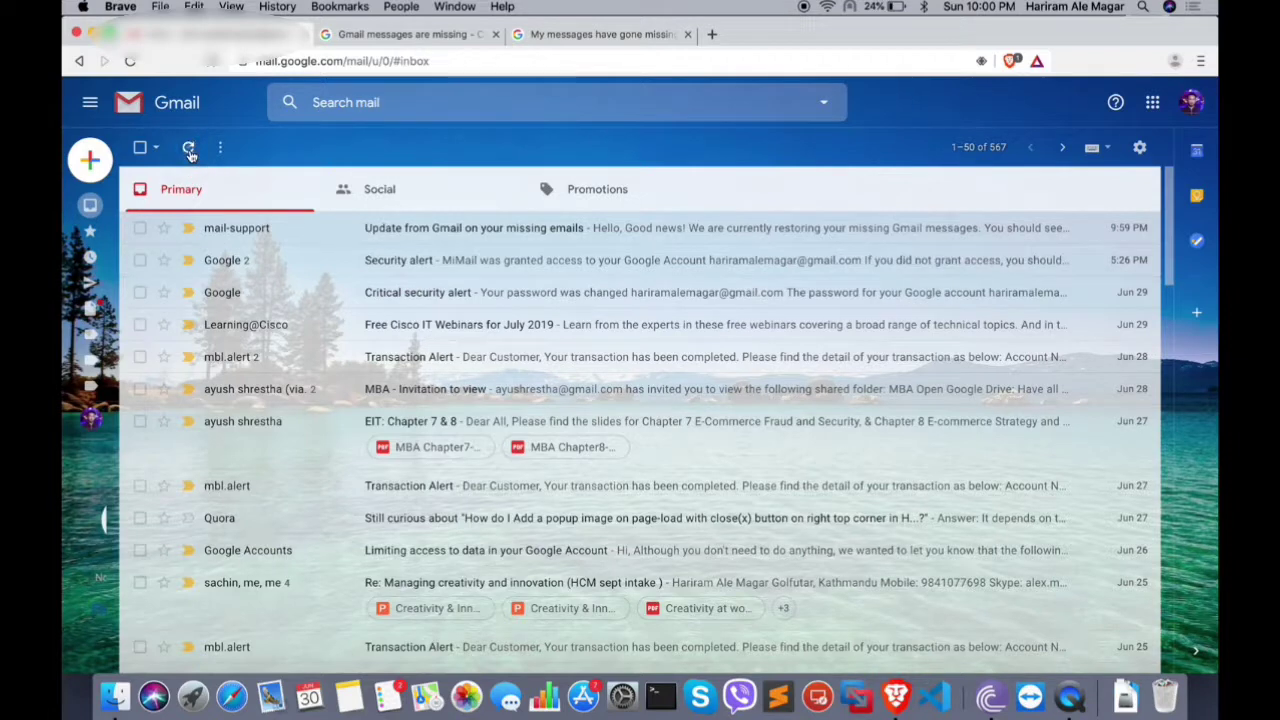
pyautogui.click(189, 150)
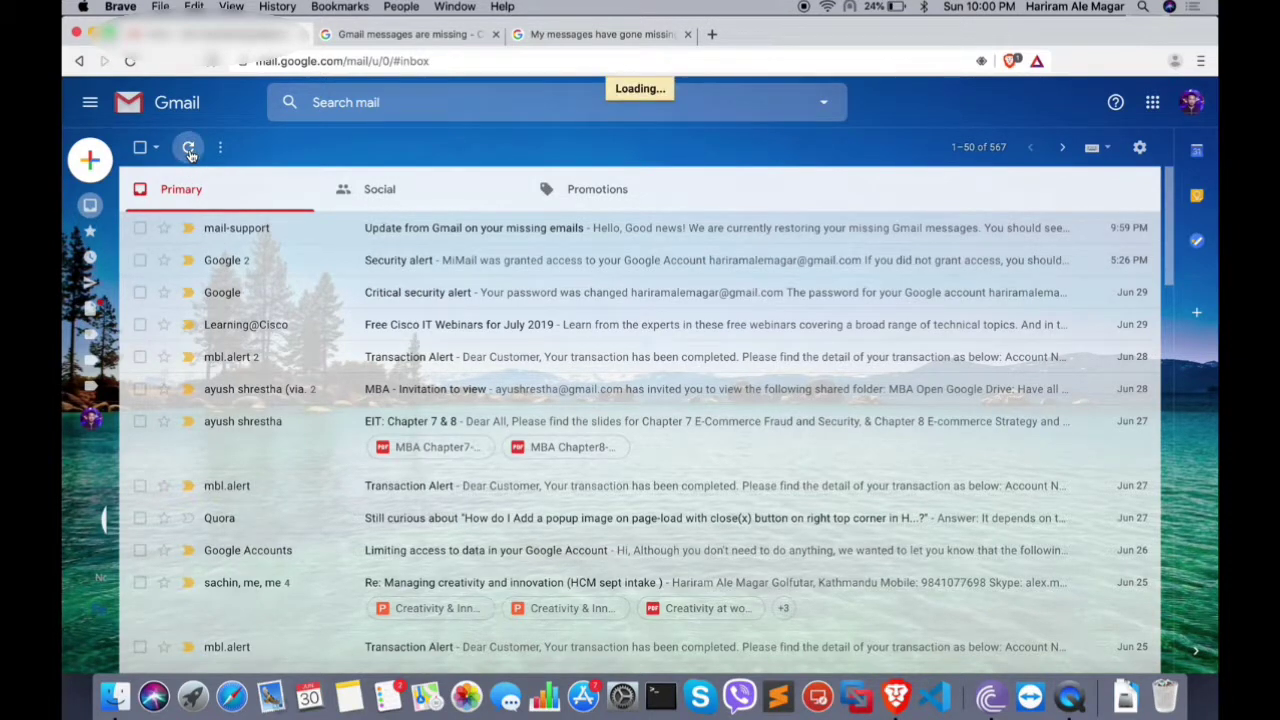
pyautogui.click(189, 150)
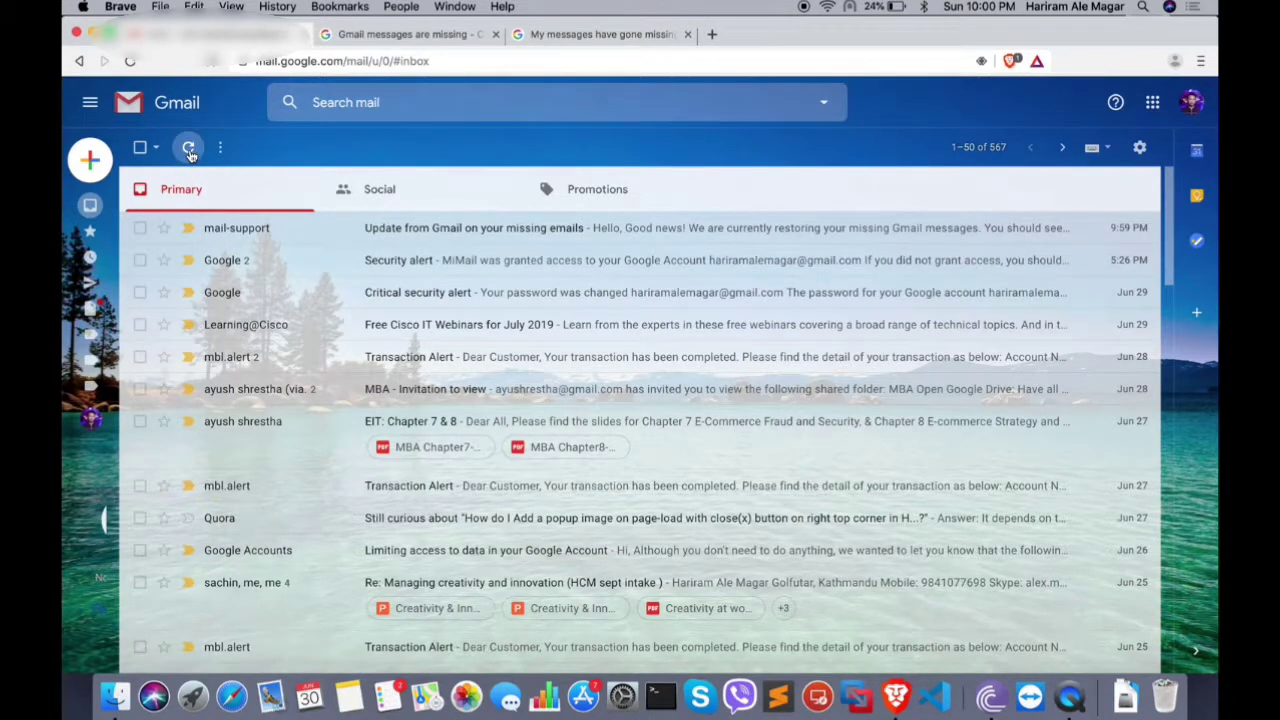
pyautogui.click(189, 150)
pyautogui.click(189, 150)
pyautogui.scroll(-15, 323, 400)
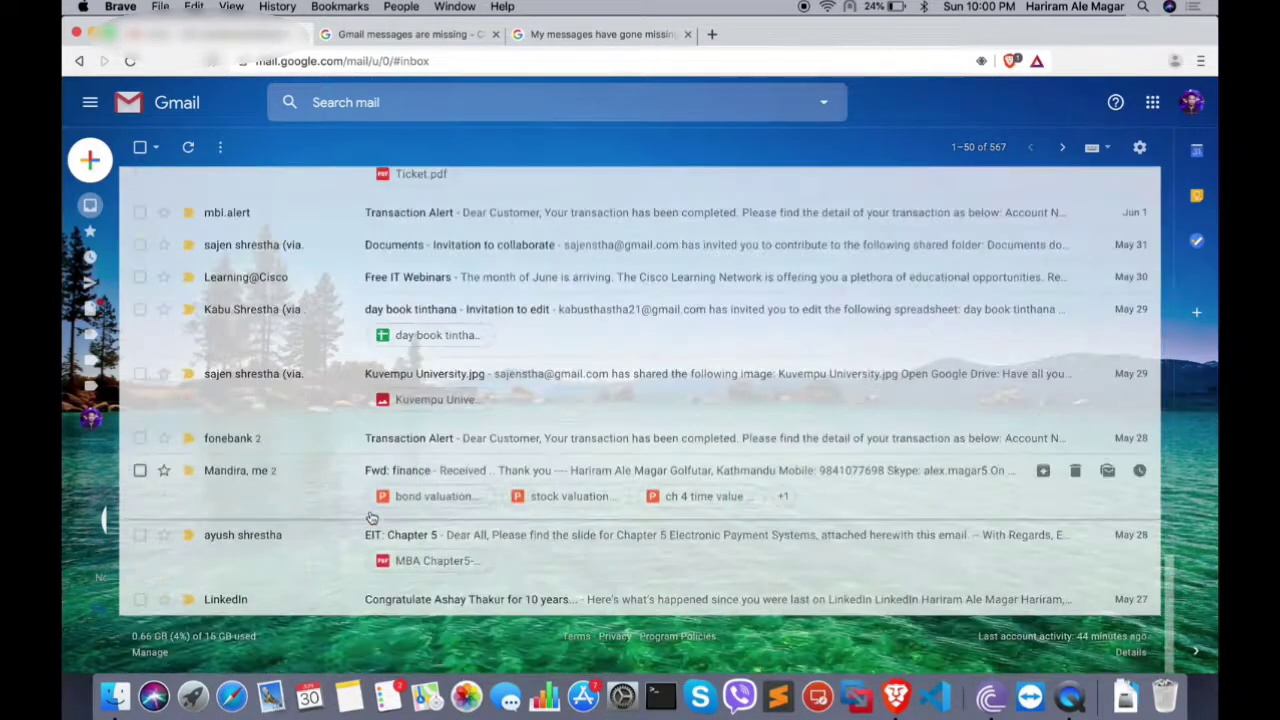
pyautogui.scroll(15, 665, 401)
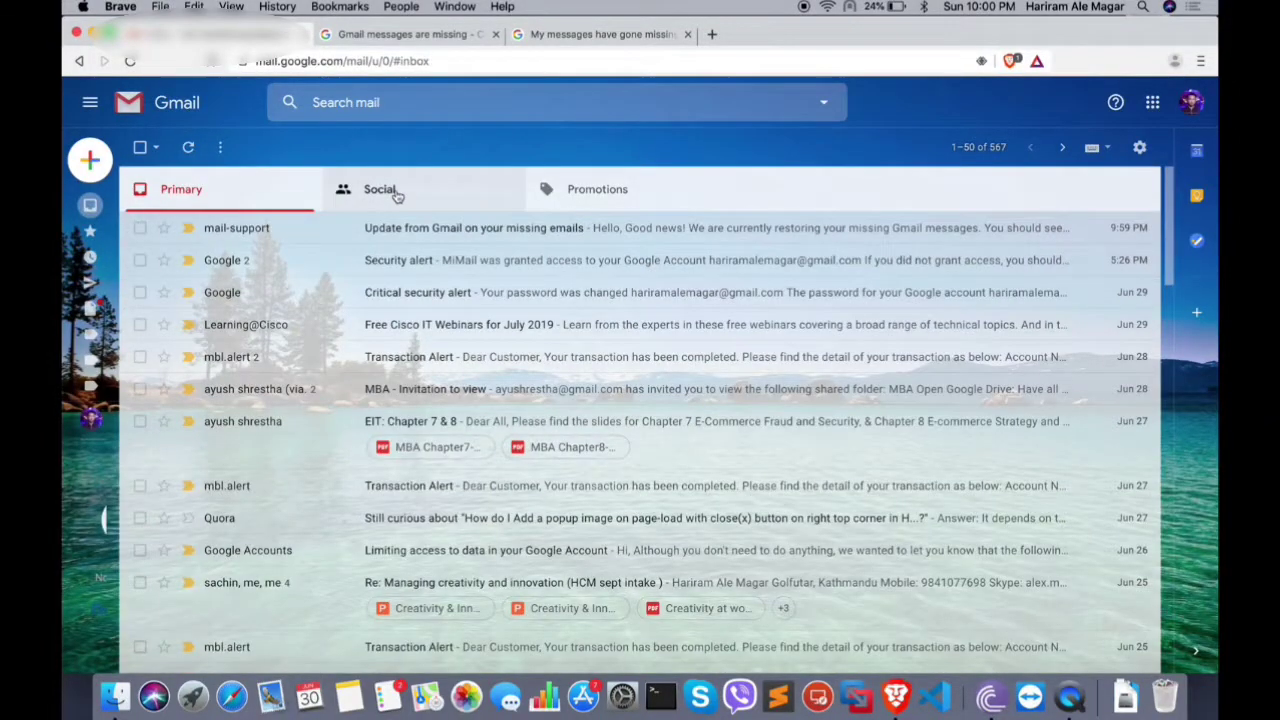
pyautogui.click(396, 192)
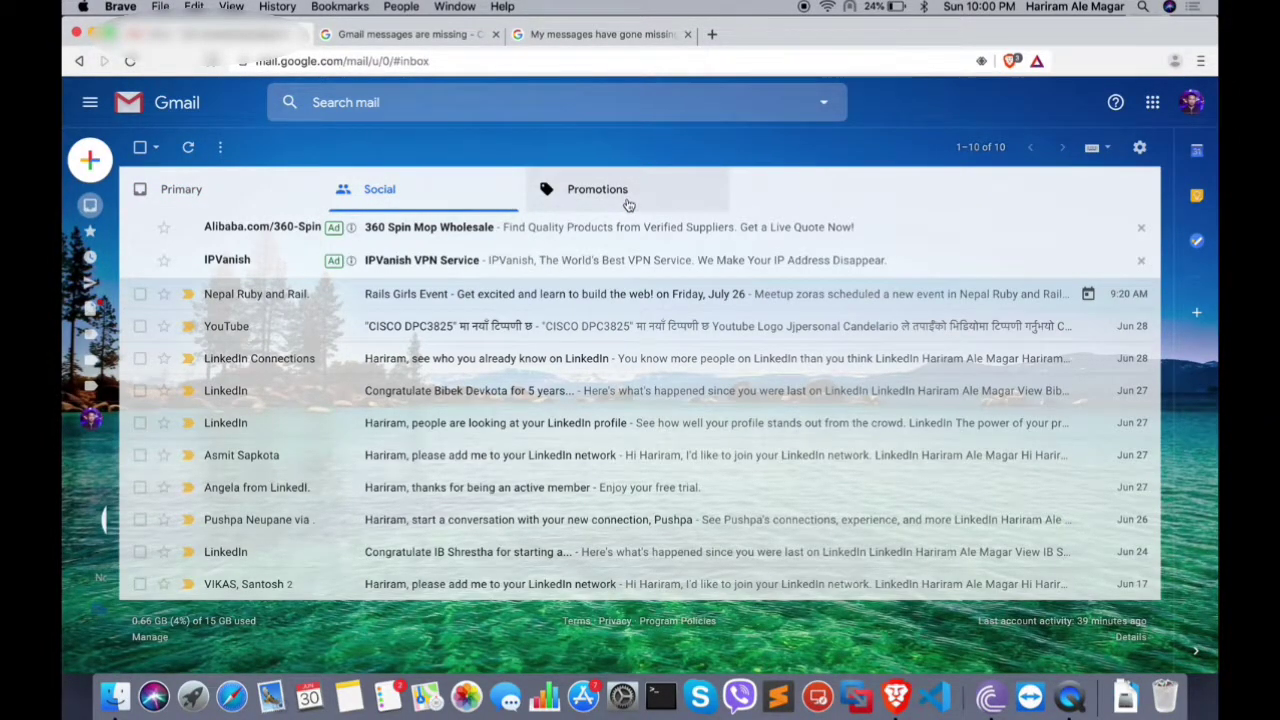
pyautogui.click(603, 203)
pyautogui.click(251, 202)
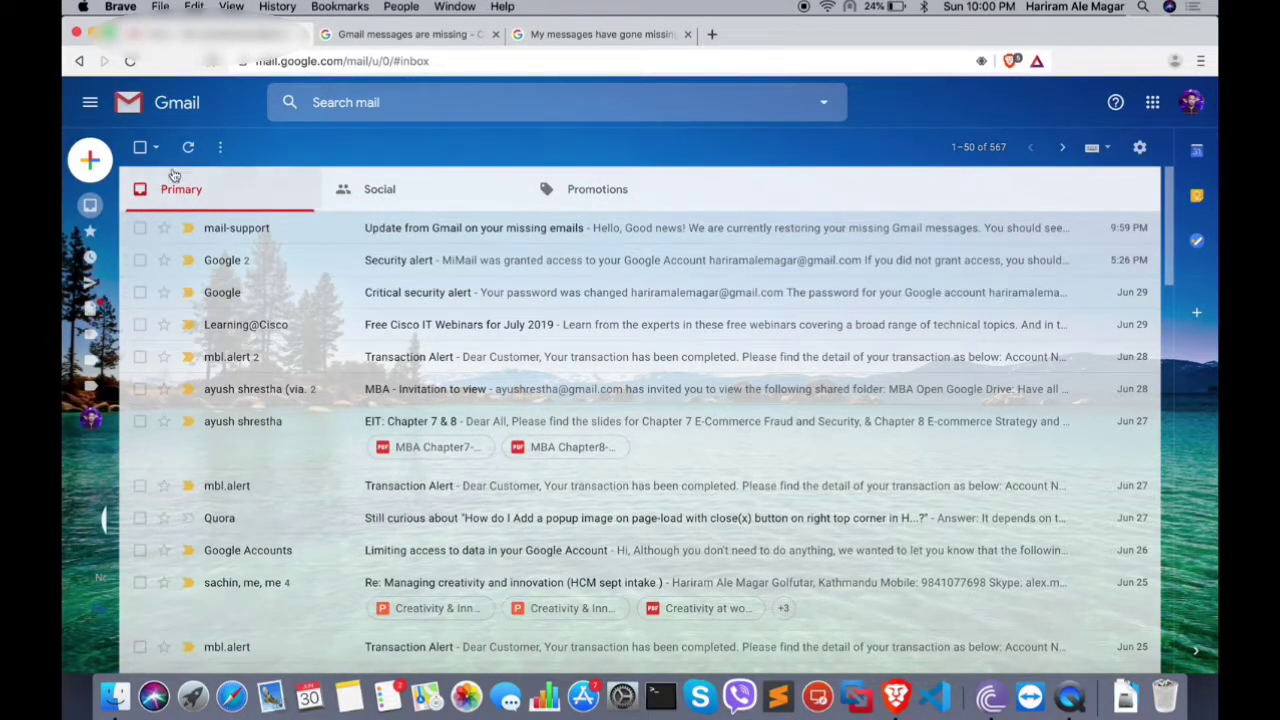
pyautogui.click(189, 150)
pyautogui.click(189, 150)
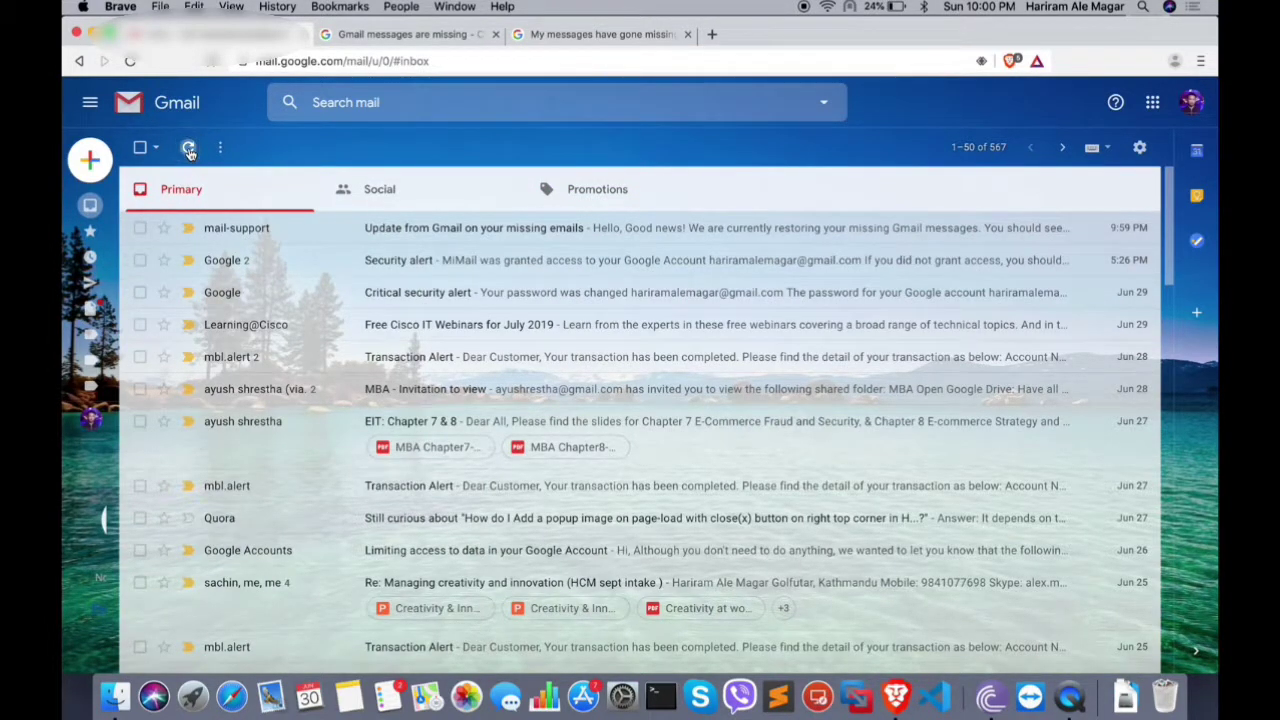
pyautogui.click(189, 150)
pyautogui.click(189, 150)
pyautogui.click(189, 150)
pyautogui.click(189, 150)
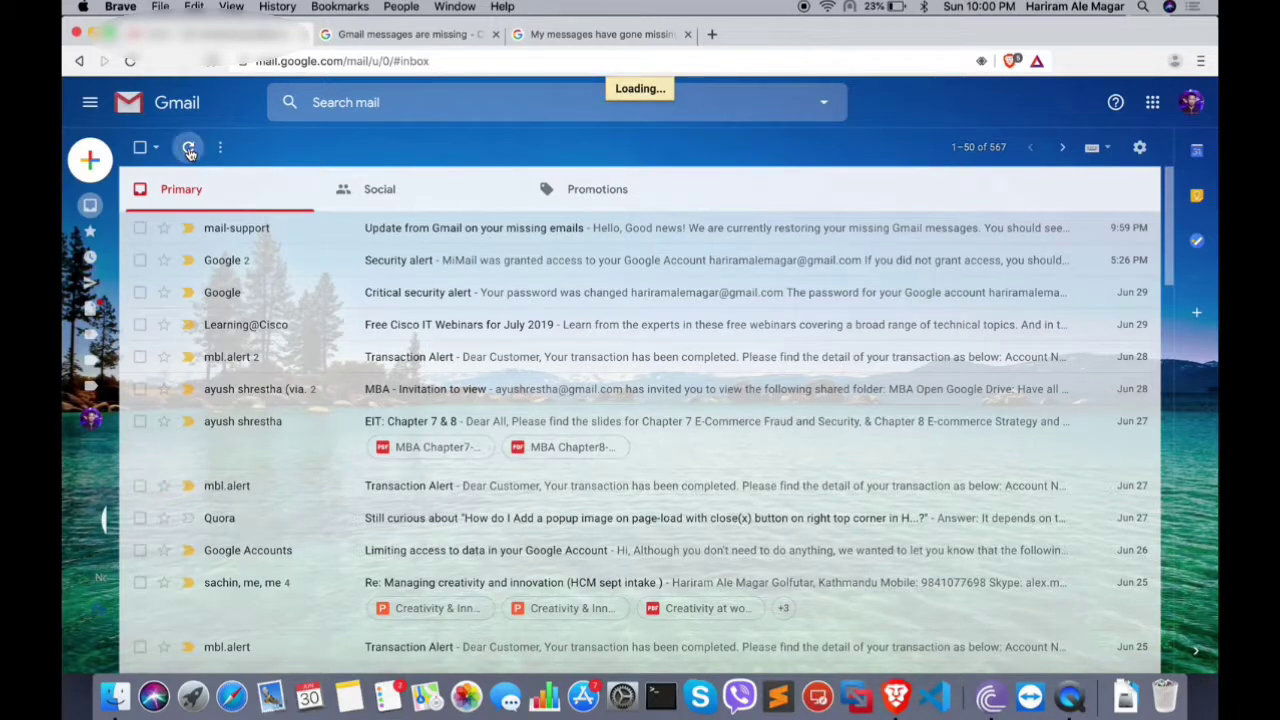
pyautogui.click(189, 150)
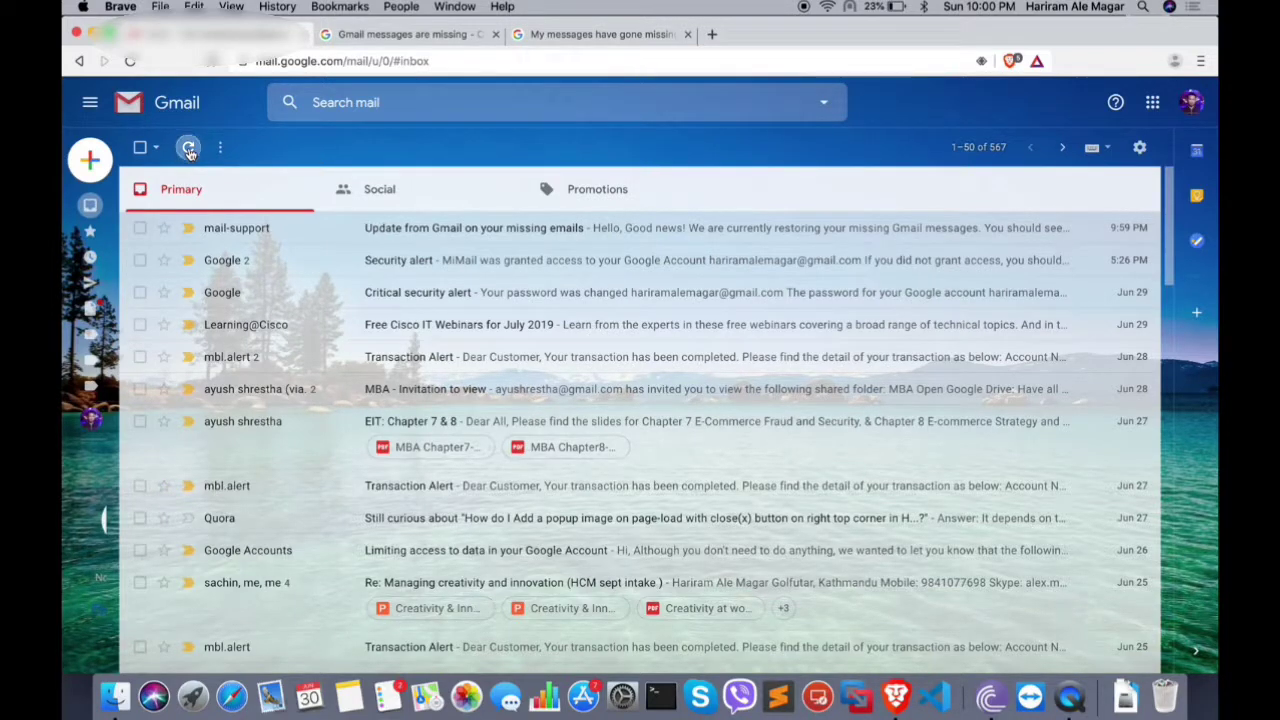
pyautogui.click(189, 150)
pyautogui.click(990, 146)
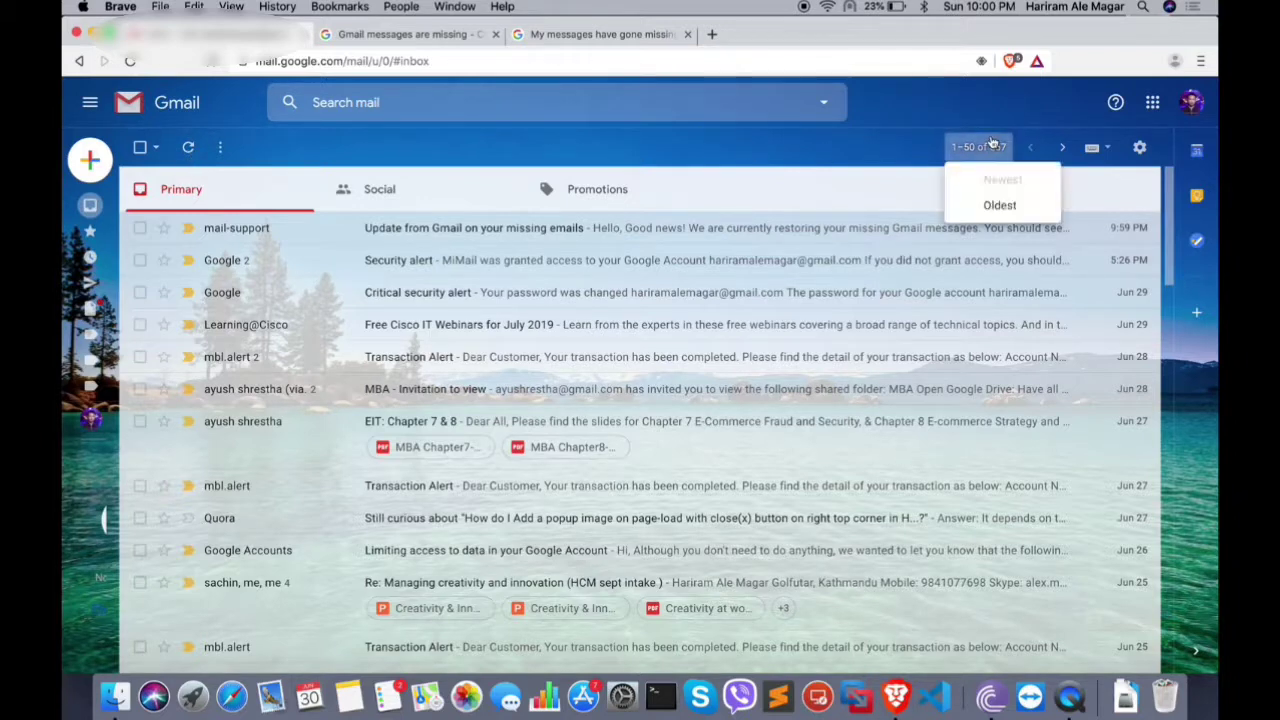
pyautogui.click(1014, 160)
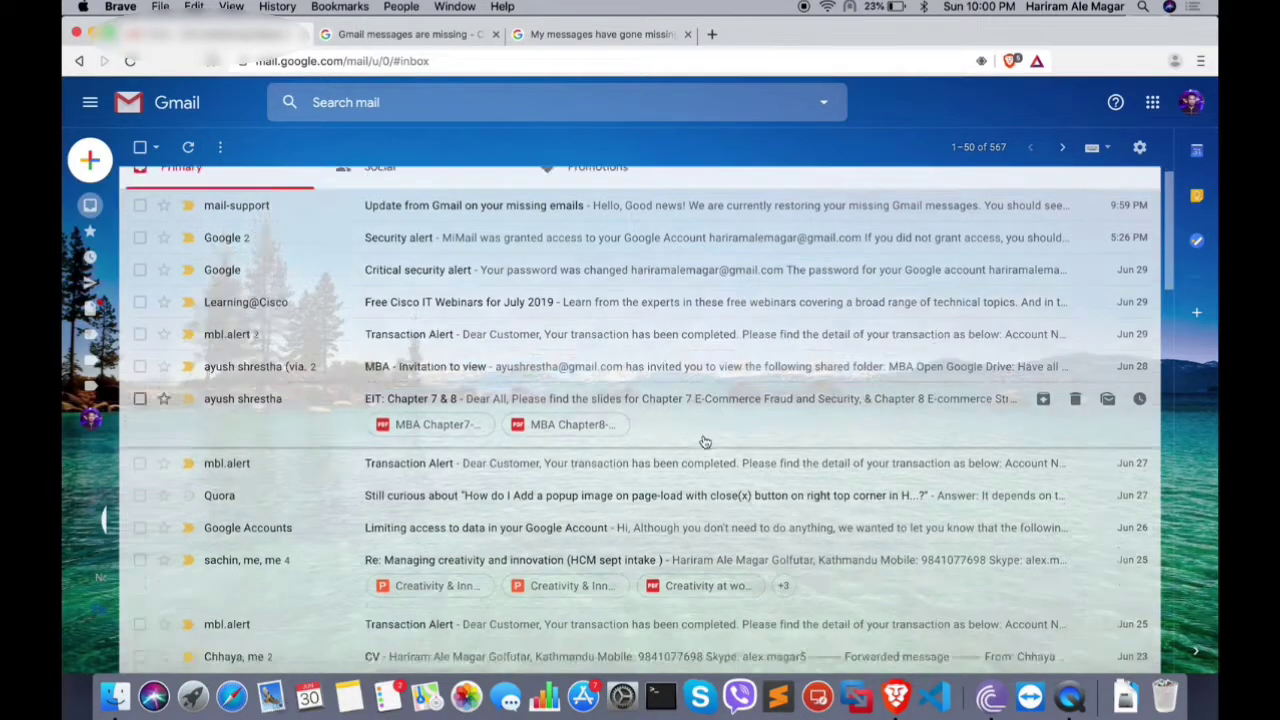
pyautogui.scroll(-15, 705, 442)
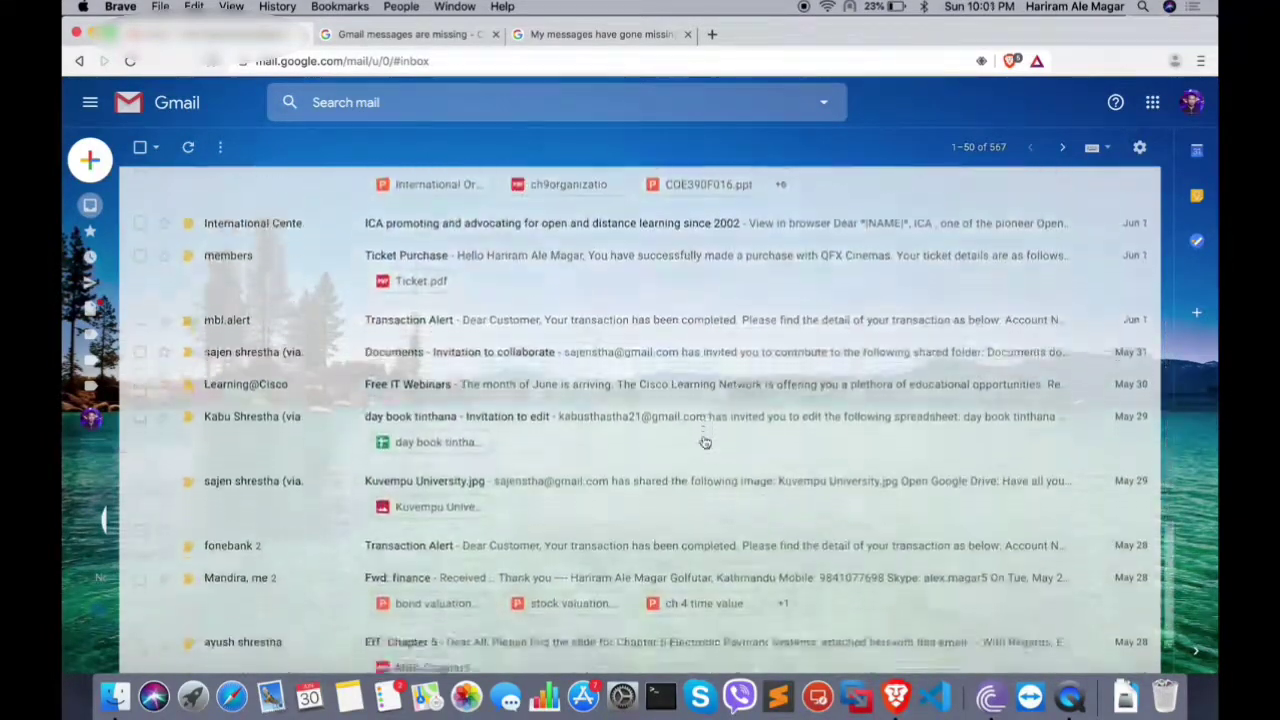
pyautogui.scroll(-2, 705, 442)
pyautogui.scroll(20, 705, 442)
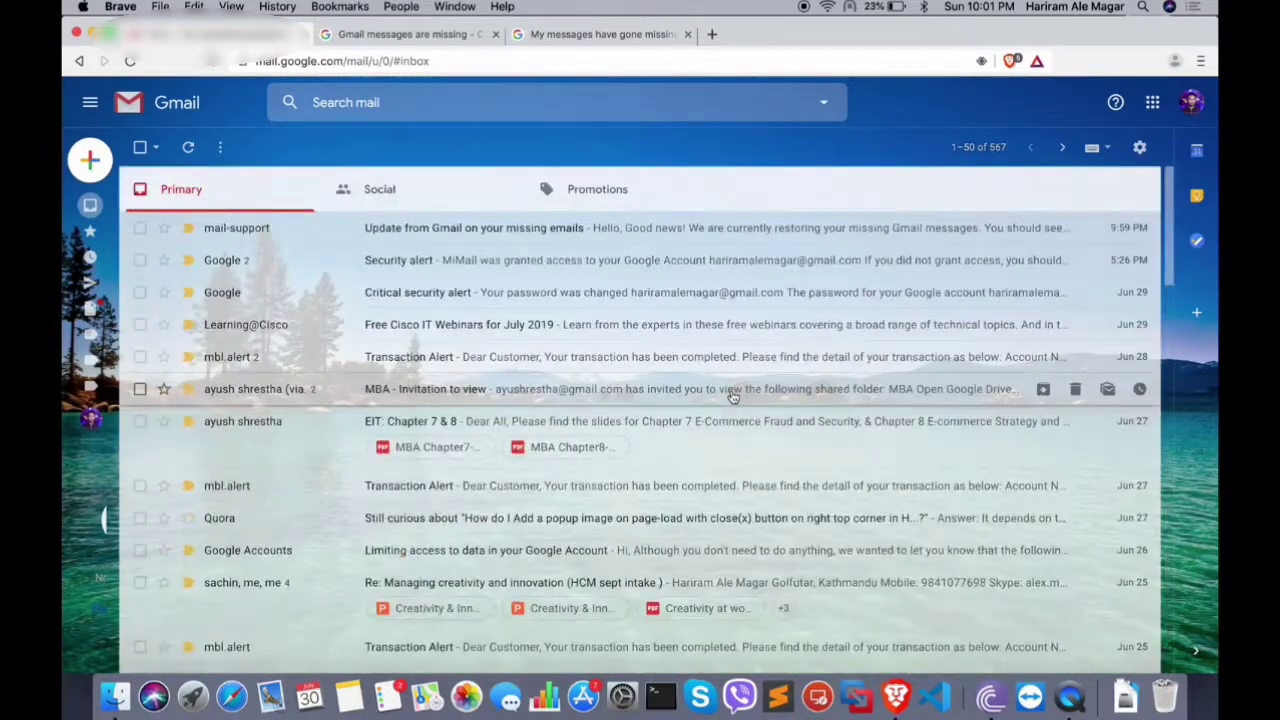
pyautogui.click(1063, 150)
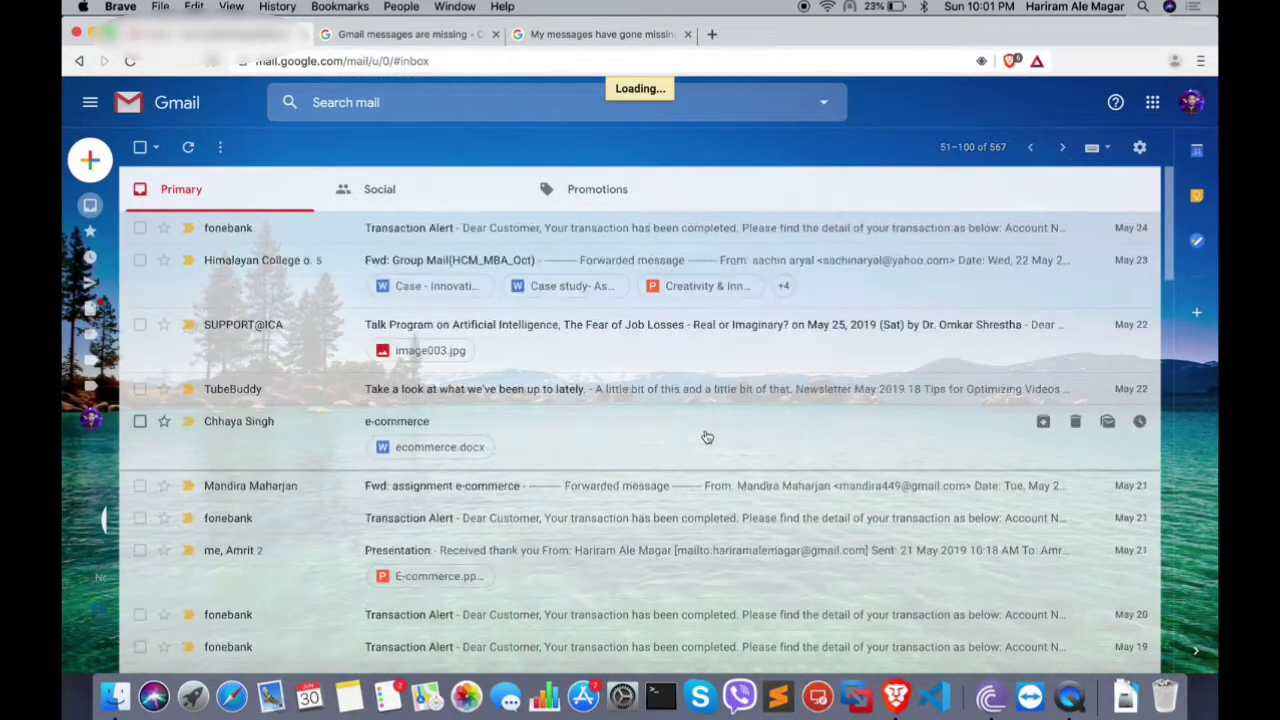
# Page to the inbox's final page, open and close the Chapter 7 Exam email, and scroll to the May 2016 mail.
pyautogui.click(1059, 148)
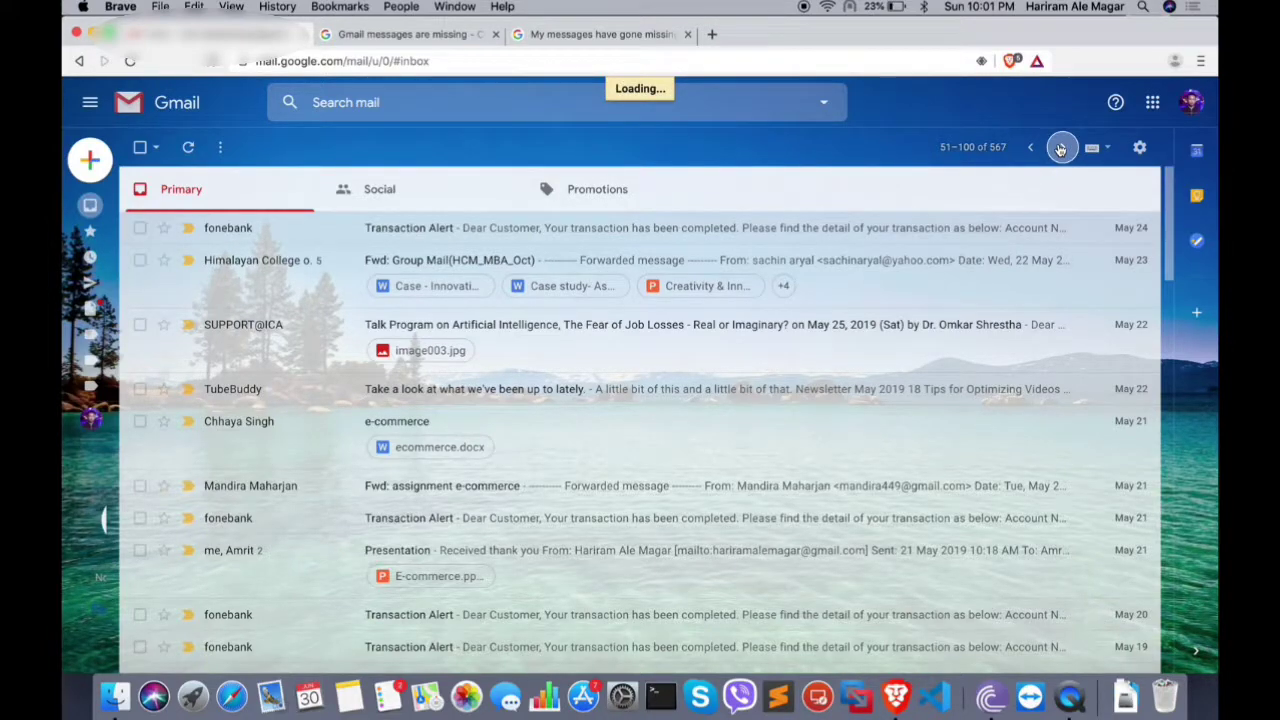
pyautogui.scroll(-15, 758, 436)
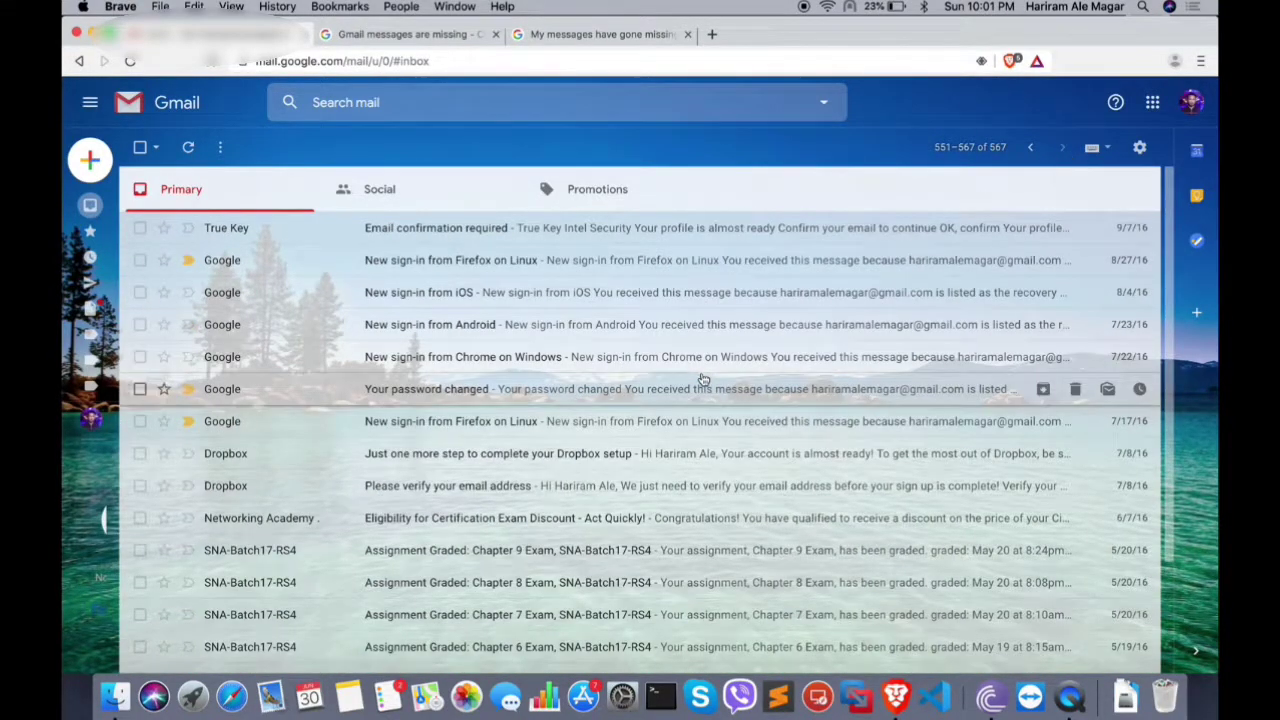
pyautogui.scroll(-3, 703, 378)
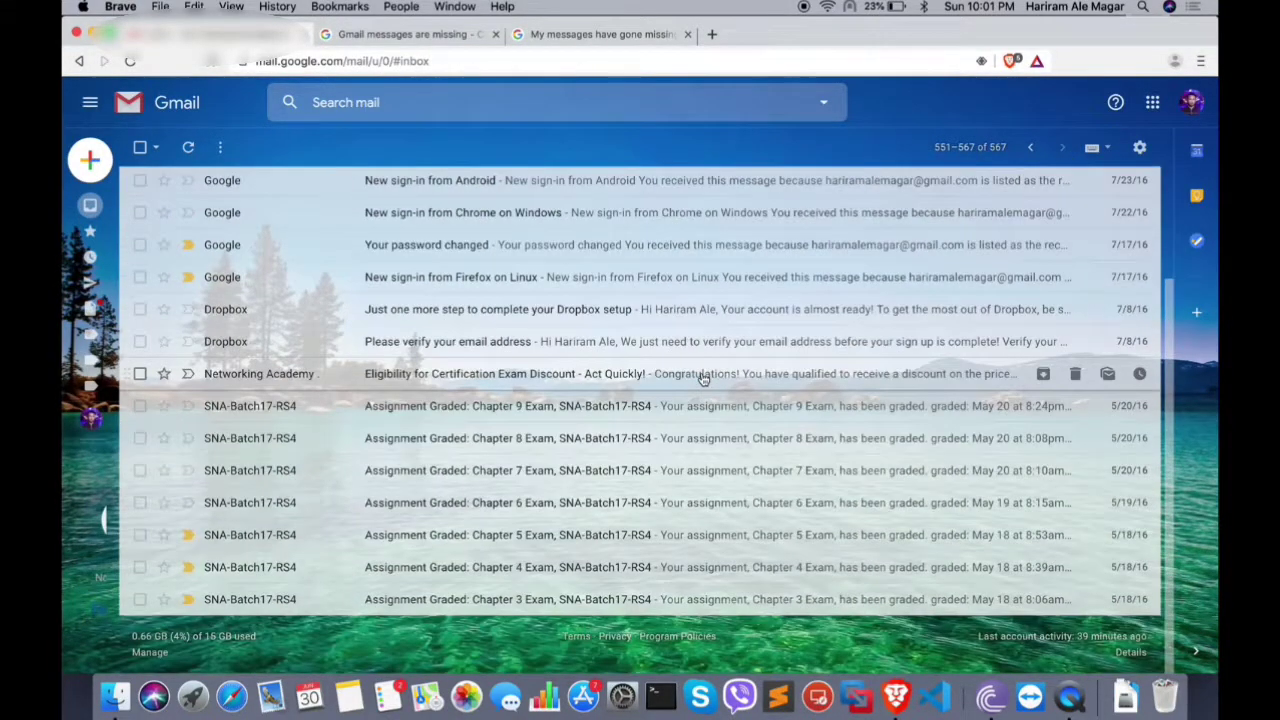
pyautogui.click(603, 472)
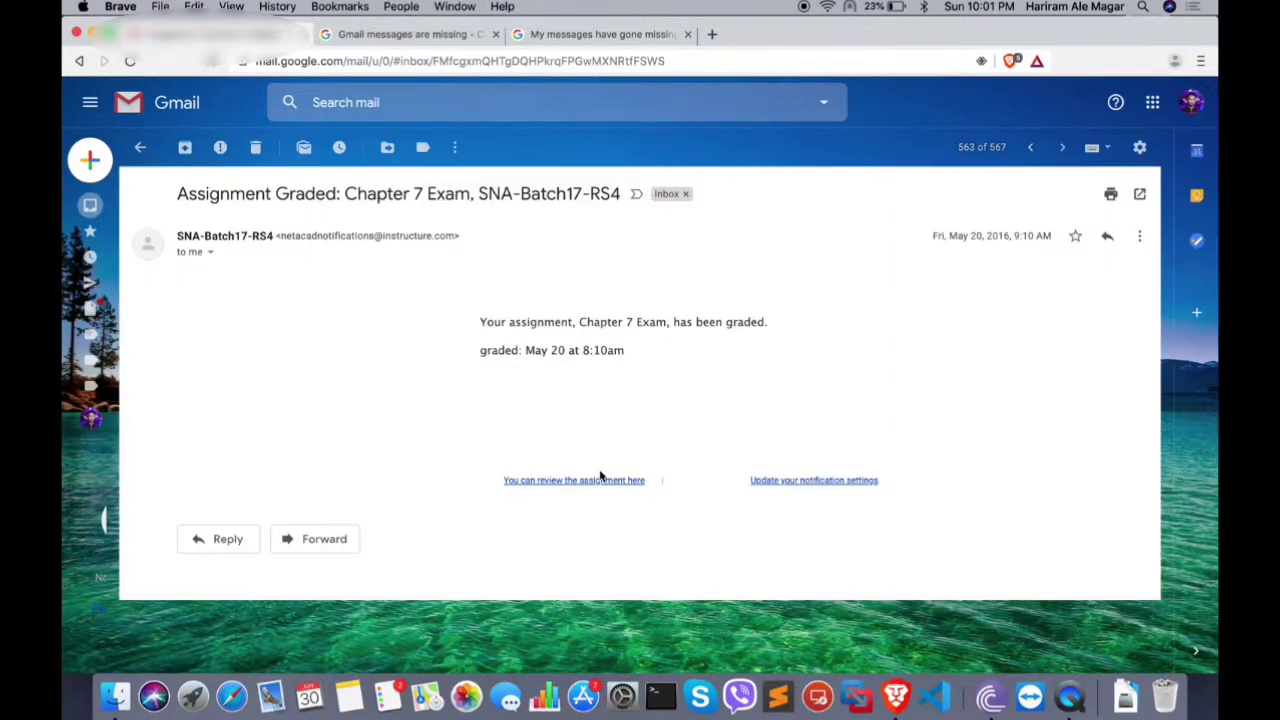
pyautogui.click(140, 147)
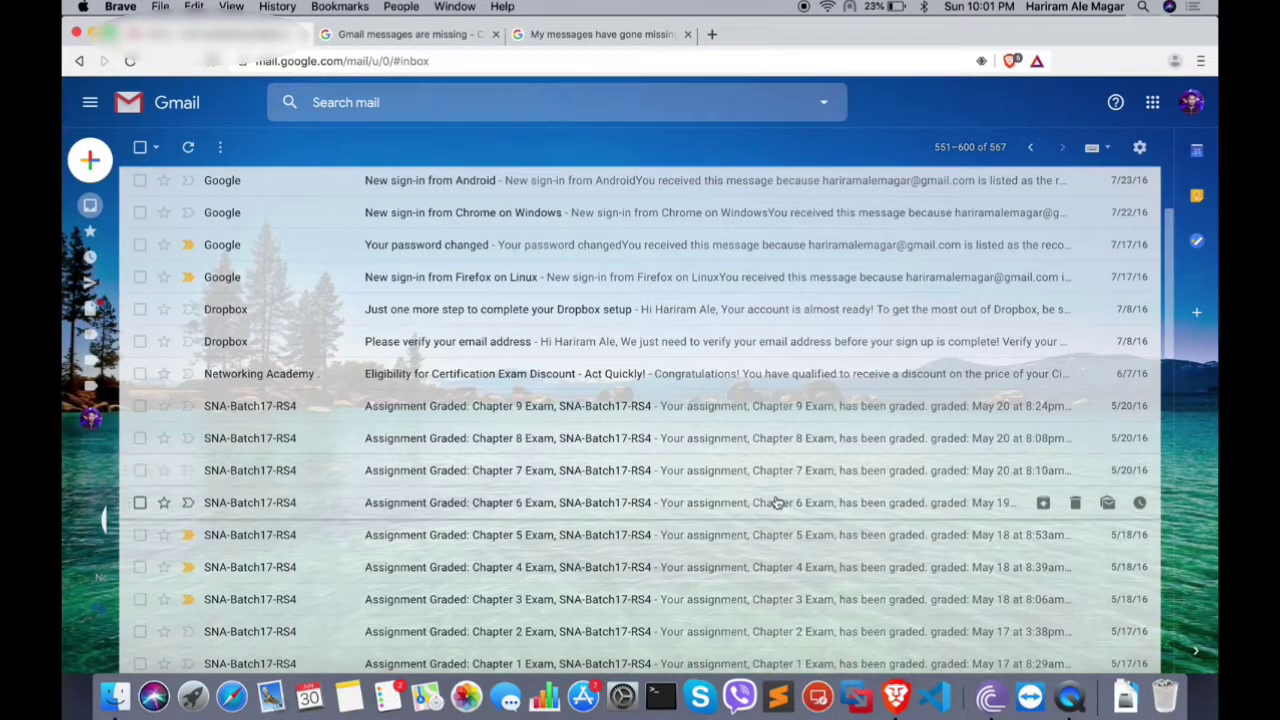
pyautogui.scroll(-15, 776, 502)
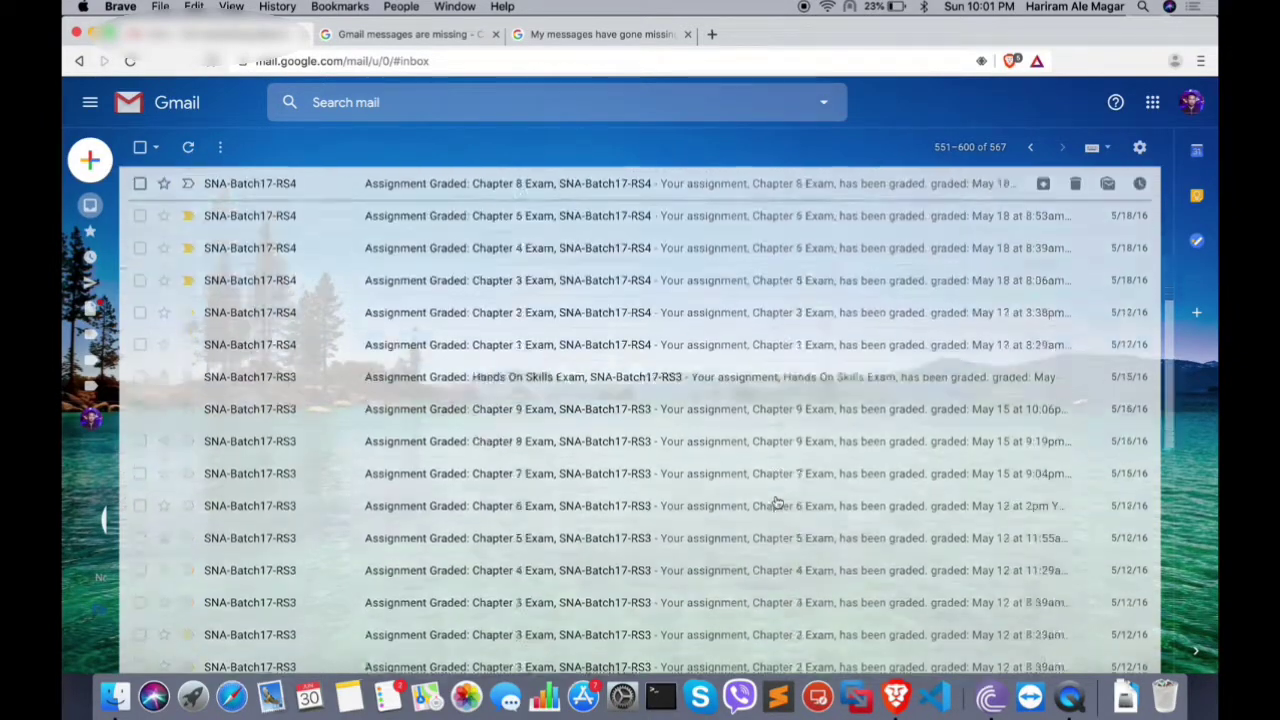